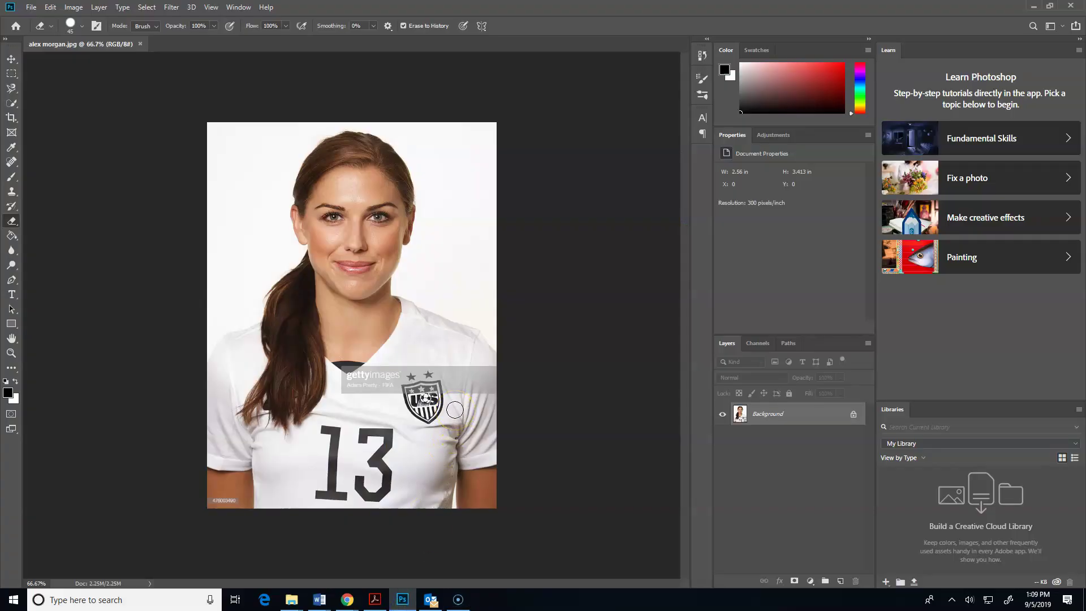
Try the Eraser in Erase to History mode across the left background and beside the eye
mouse_move(426, 295)
mouse_down()
mouse_move(473, 341)
mouse_move(454, 379)
mouse_move(396, 373)
mouse_move(388, 341)
mouse_move(402, 366)
mouse_move(393, 401)
mouse_up()
click(187, 164)
mouse_move(186, 164)
mouse_down()
mouse_move(311, 314)
mouse_move(226, 282)
mouse_move(301, 305)
mouse_move(339, 285)
mouse_move(380, 241)
mouse_move(383, 130)
mouse_move(389, 215)
mouse_move(356, 224)
mouse_move(336, 255)
mouse_move(359, 302)
mouse_move(201, 327)
mouse_move(274, 393)
mouse_move(417, 420)
mouse_move(335, 323)
mouse_move(266, 287)
mouse_move(344, 347)
mouse_move(377, 294)
mouse_move(529, 384)
mouse_move(465, 340)
mouse_move(468, 275)
mouse_move(398, 281)
mouse_move(385, 303)
mouse_move(406, 307)
mouse_move(381, 269)
mouse_move(395, 192)
mouse_move(383, 175)
mouse_move(394, 226)
mouse_up()
mouse_move(393, 226)
mouse_down()
mouse_move(370, 161)
mouse_move(376, 173)
mouse_move(367, 168)
mouse_move(340, 193)
mouse_move(365, 184)
mouse_move(337, 178)
mouse_move(233, 257)
mouse_move(123, 217)
mouse_move(43, 113)
mouse_move(188, 243)
mouse_move(101, 241)
mouse_move(74, 162)
mouse_move(16, 104)
mouse_up()
Quick-select the woman's forehead, face, neck, both shoulders and sleeves, and lower shirt
click(16, 105)
click(357, 157)
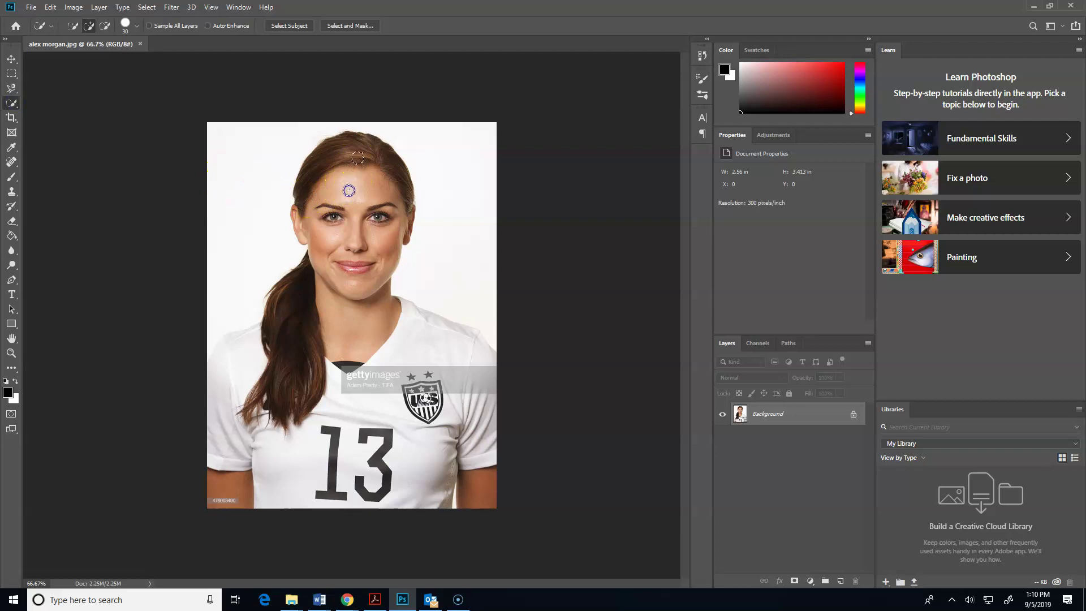
mouse_move(349, 191)
mouse_down()
mouse_move(341, 317)
mouse_move(305, 333)
mouse_up()
drag(233, 380, 228, 416)
drag(226, 483, 452, 489)
mouse_move(488, 440)
mouse_down()
mouse_move(483, 398)
mouse_move(439, 342)
mouse_move(390, 329)
mouse_move(368, 351)
mouse_move(333, 347)
mouse_up()
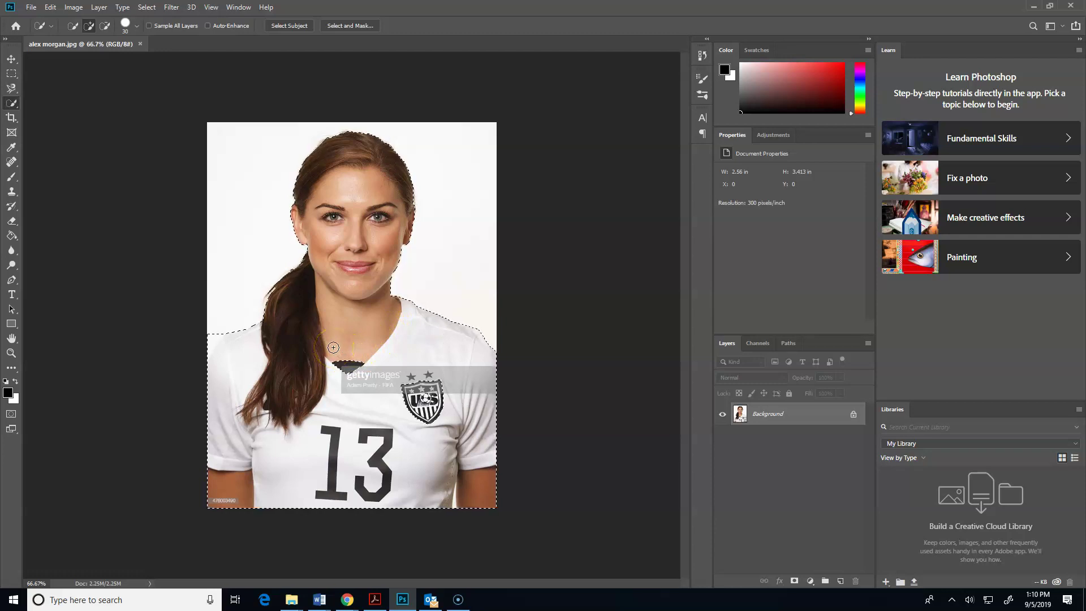
click(352, 26)
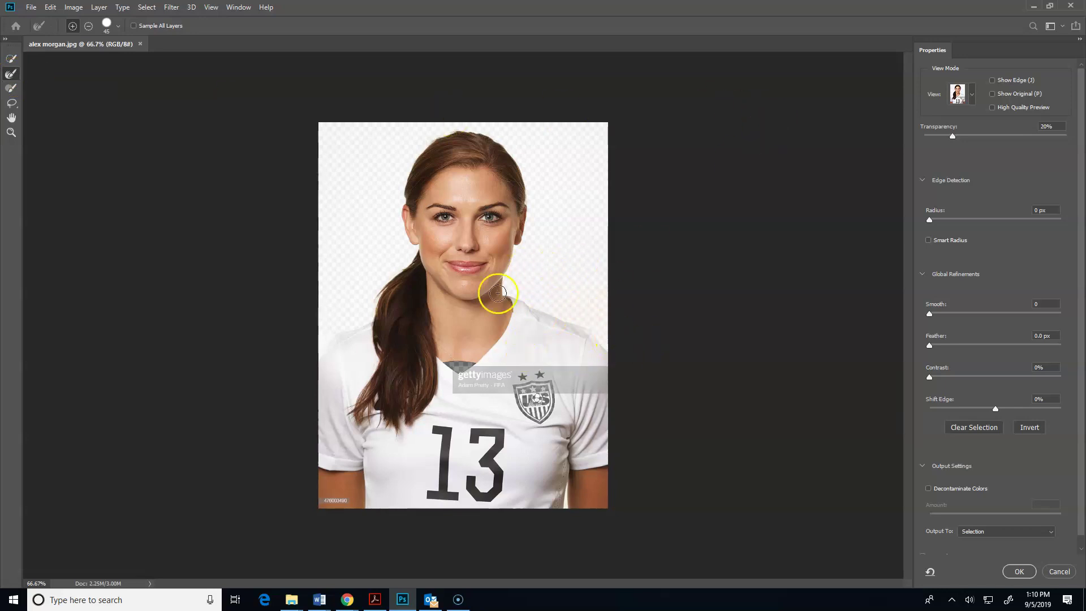
click(971, 94)
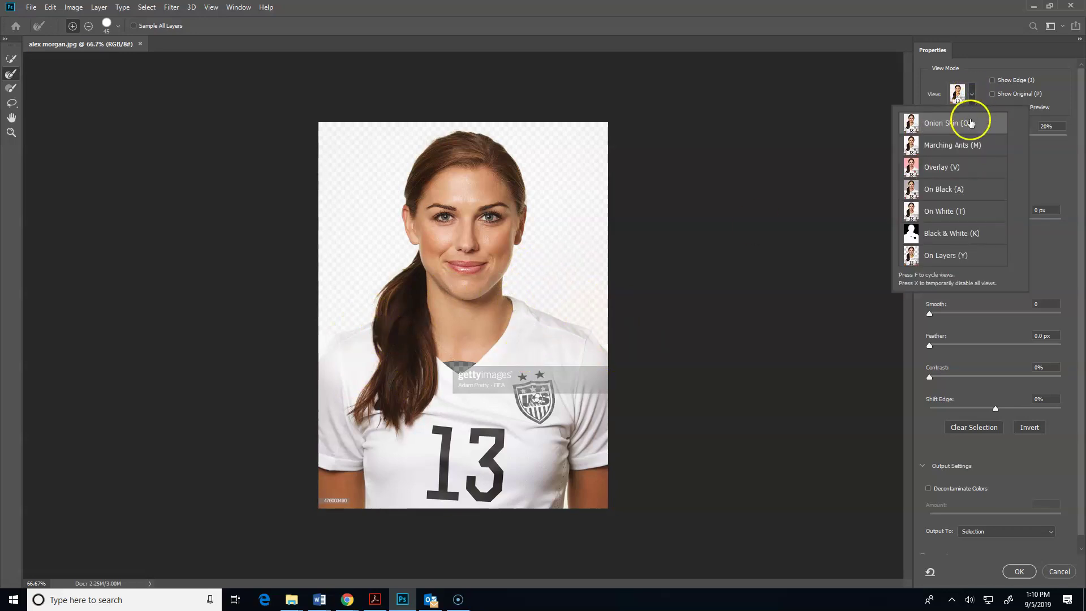
click(939, 169)
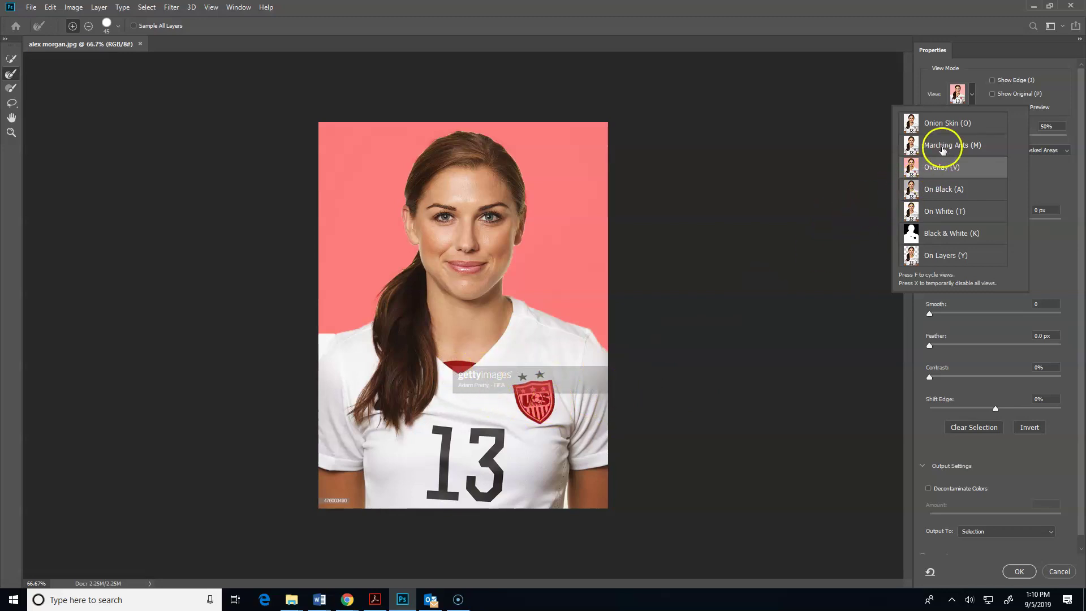
click(950, 128)
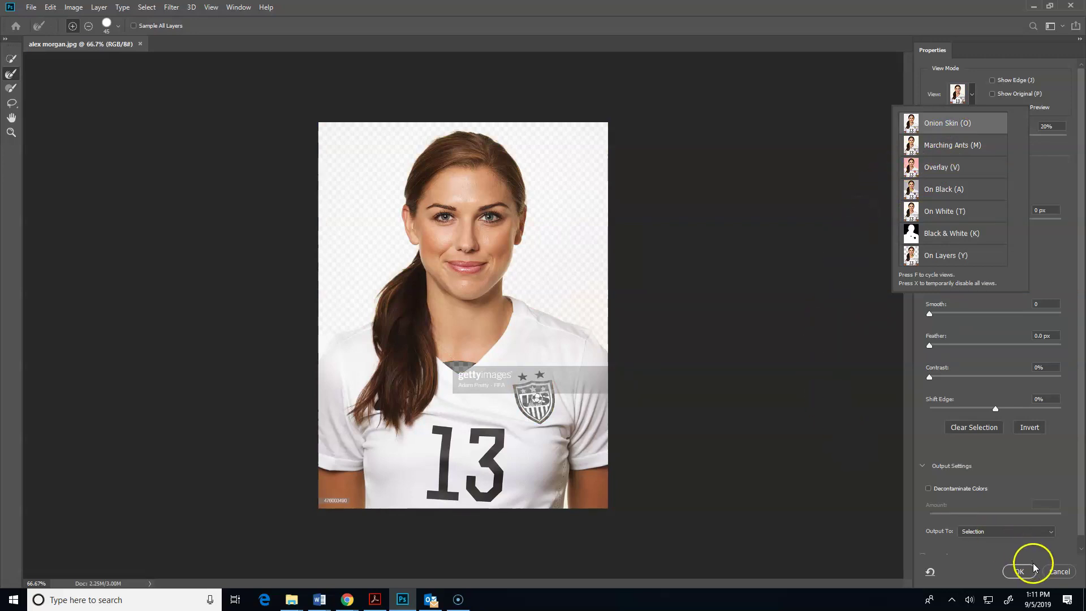
click(1055, 572)
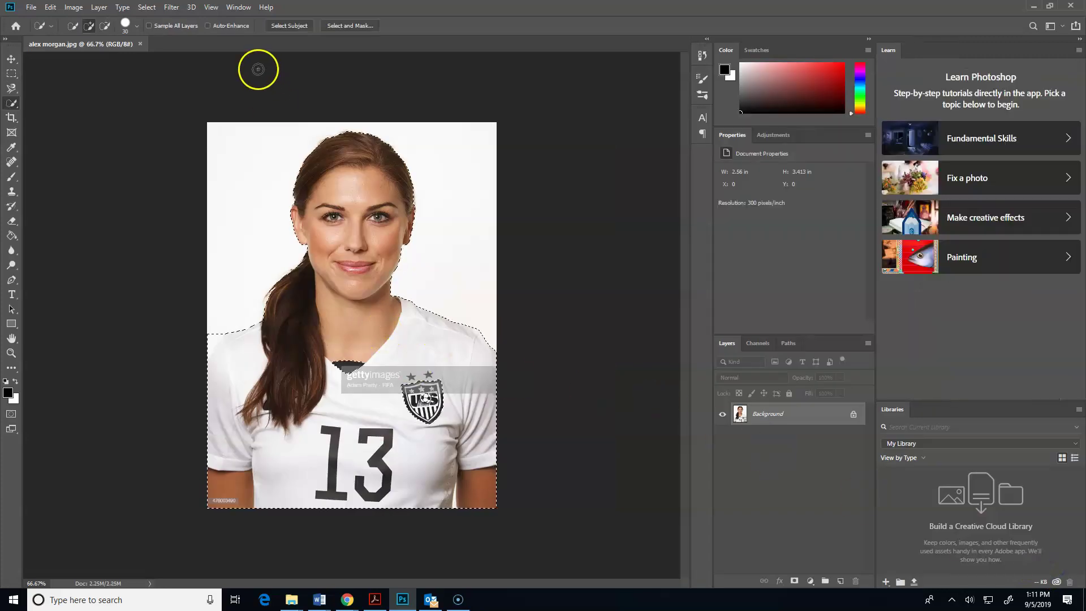
Add the dark neckline and the crest area to the existing selection
click(89, 26)
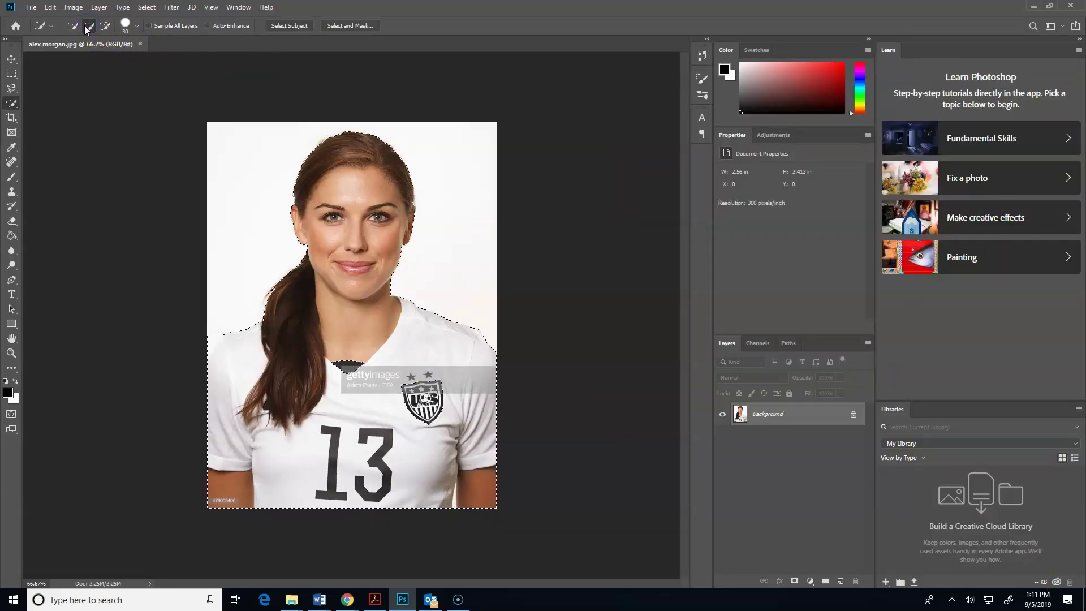
click(345, 371)
click(421, 407)
Open Select and Mask and preview the selection in Overlay view
click(355, 26)
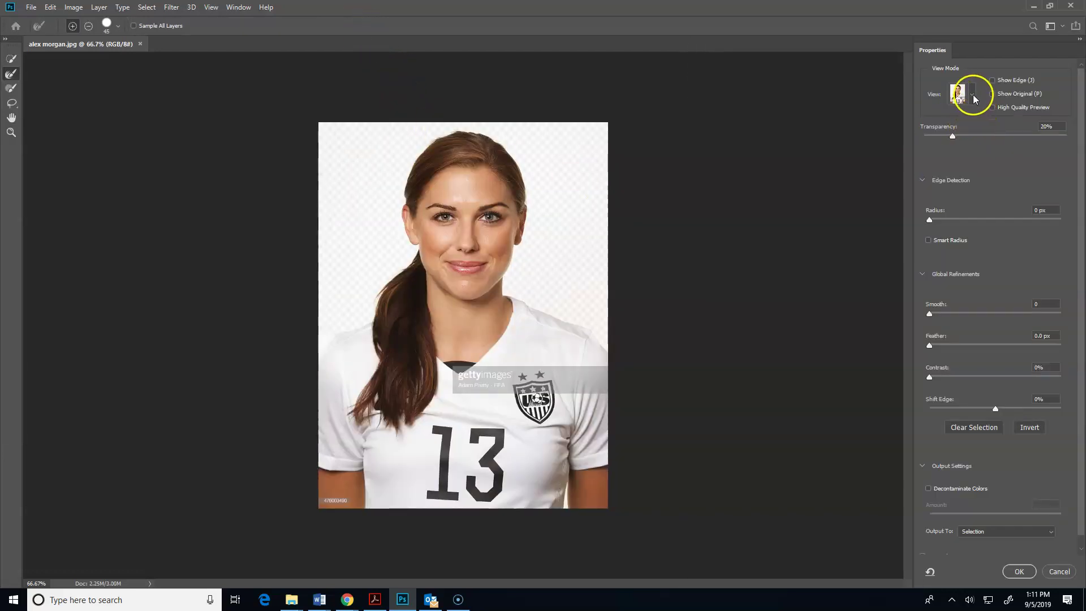
click(973, 95)
click(944, 164)
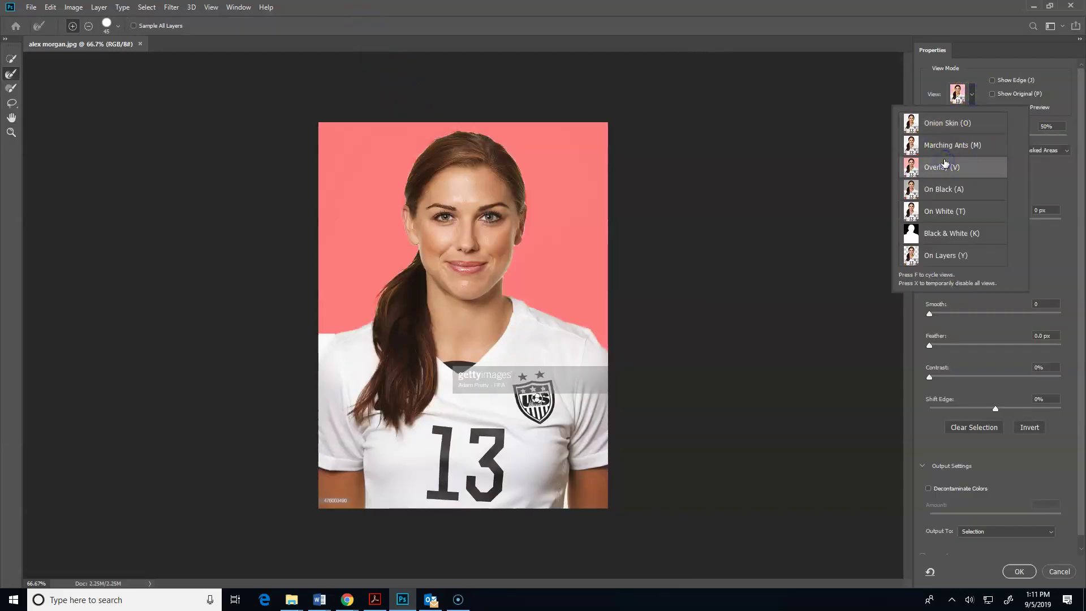
Refine Edge Brush along the hairline, ponytail, shoulder and background beside the ponytail
click(12, 79)
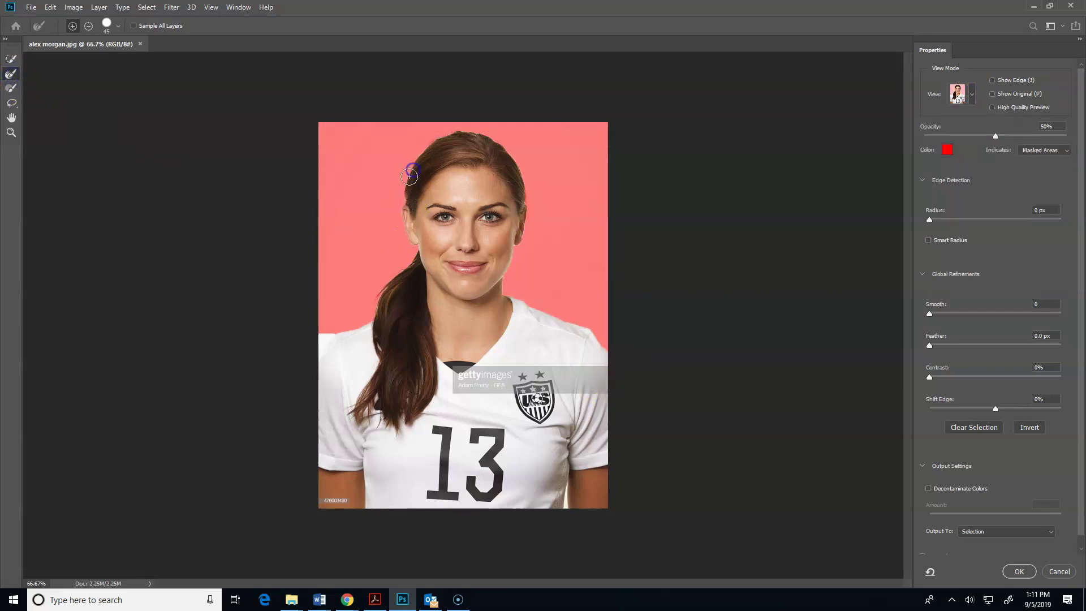
mouse_move(409, 176)
mouse_down()
mouse_move(458, 130)
mouse_move(491, 134)
mouse_move(526, 174)
mouse_move(526, 228)
mouse_move(511, 254)
mouse_move(543, 242)
mouse_move(510, 249)
mouse_move(507, 281)
mouse_move(519, 297)
mouse_move(509, 290)
mouse_up()
mouse_move(408, 310)
mouse_down()
mouse_move(380, 317)
mouse_move(420, 246)
mouse_move(406, 198)
mouse_move(424, 219)
mouse_move(417, 181)
mouse_move(404, 199)
mouse_up()
drag(327, 332, 321, 338)
click(369, 286)
click(922, 465)
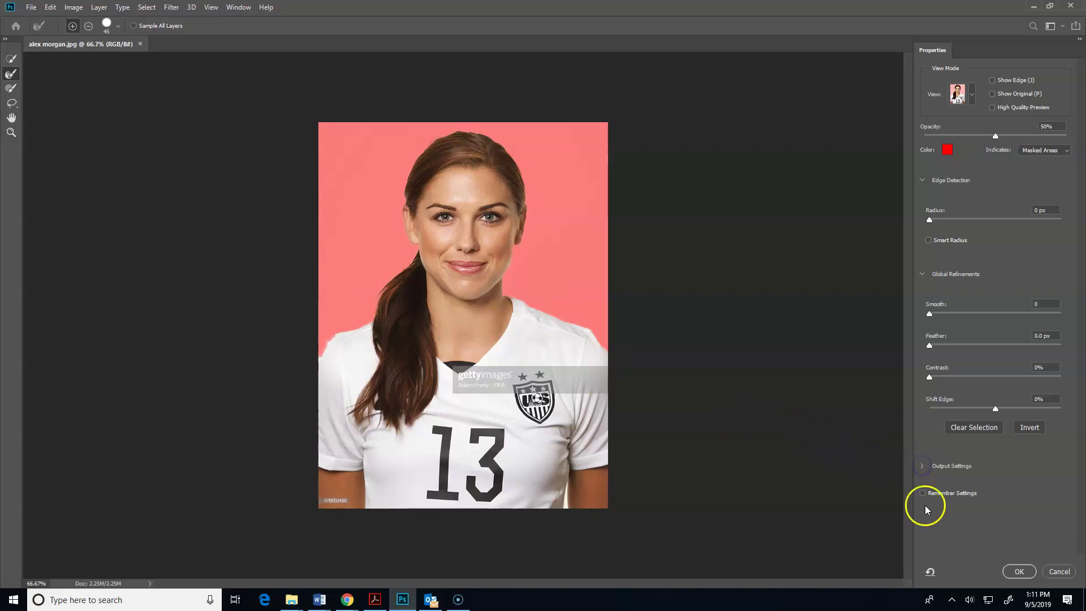
Set Output To to Layer Mask and apply the refined selection on Layer 0
click(922, 466)
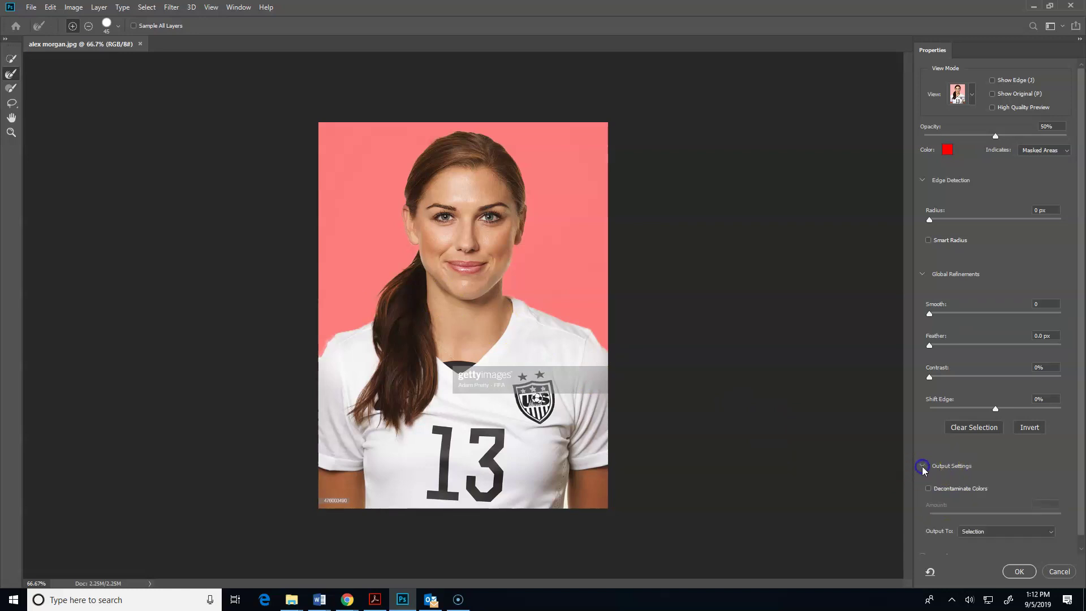
click(1050, 530)
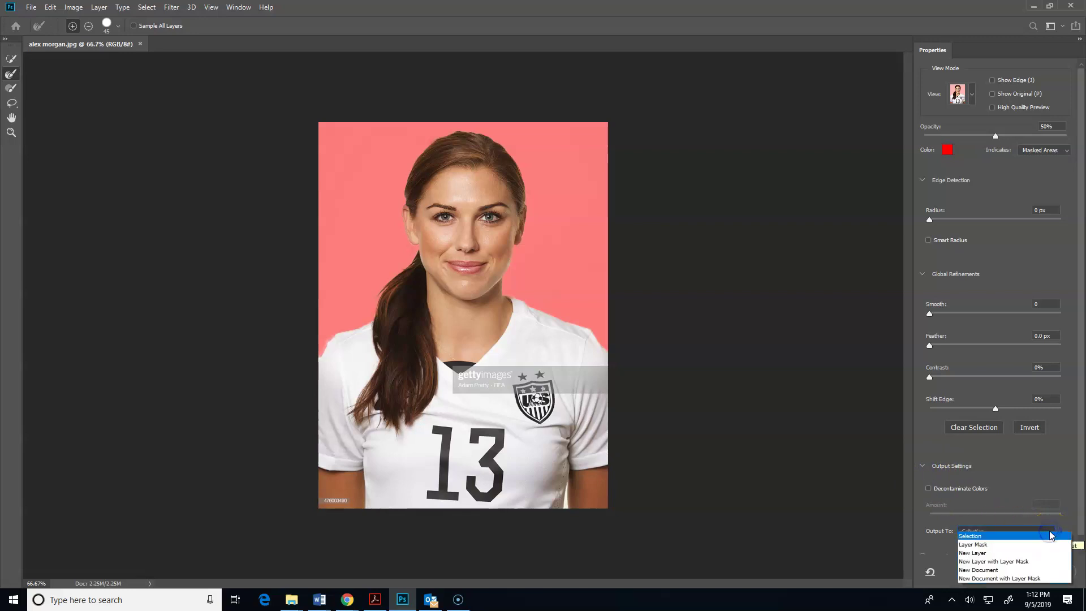
click(1002, 545)
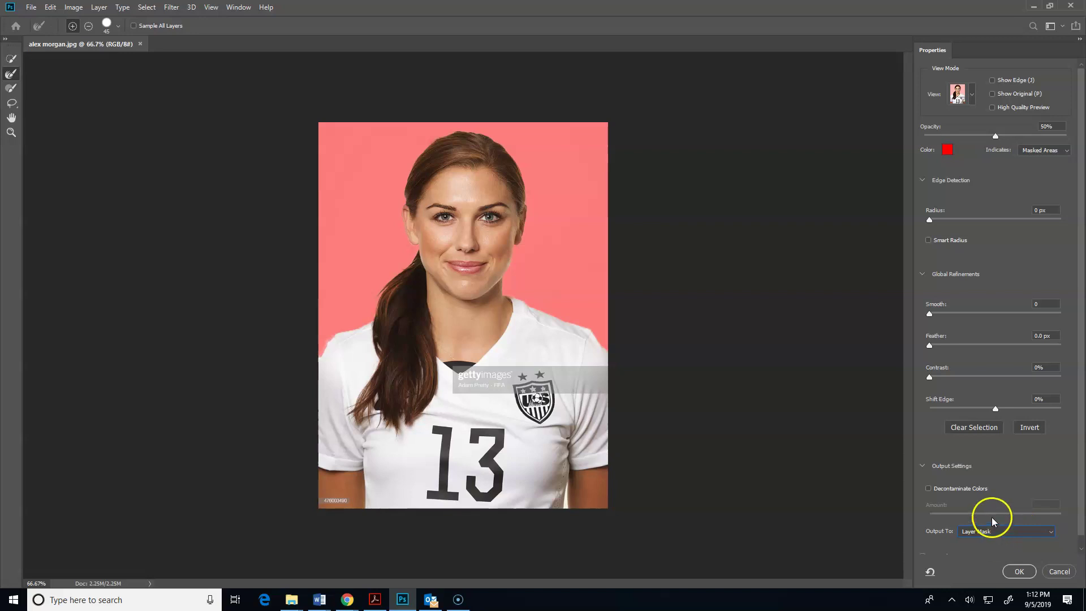
click(1015, 568)
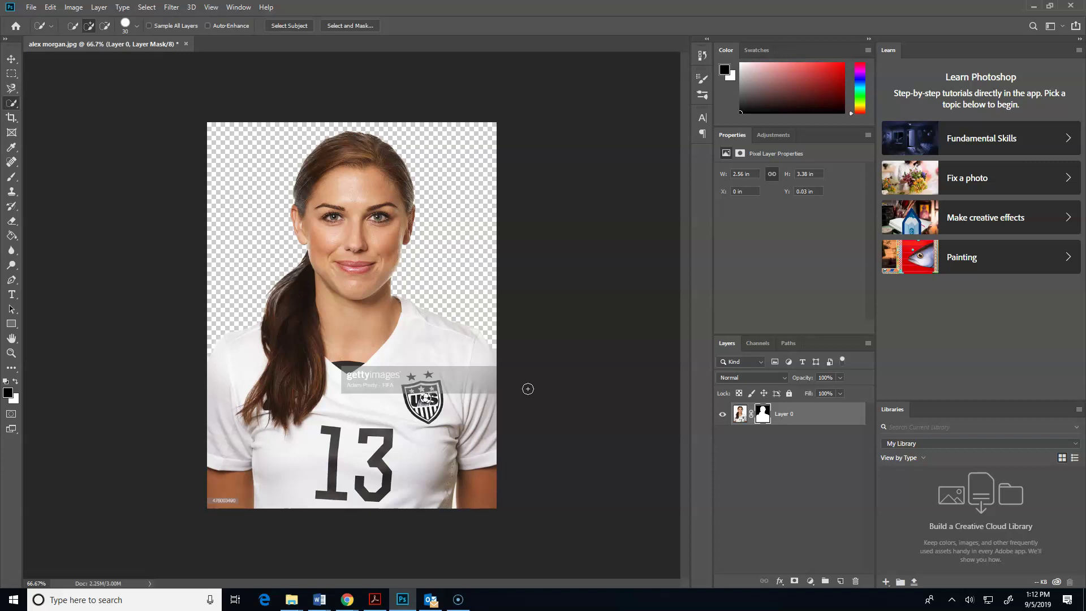
Add a #f9f2f2 pale pink Solid Color fill layer beneath Layer 0
click(811, 581)
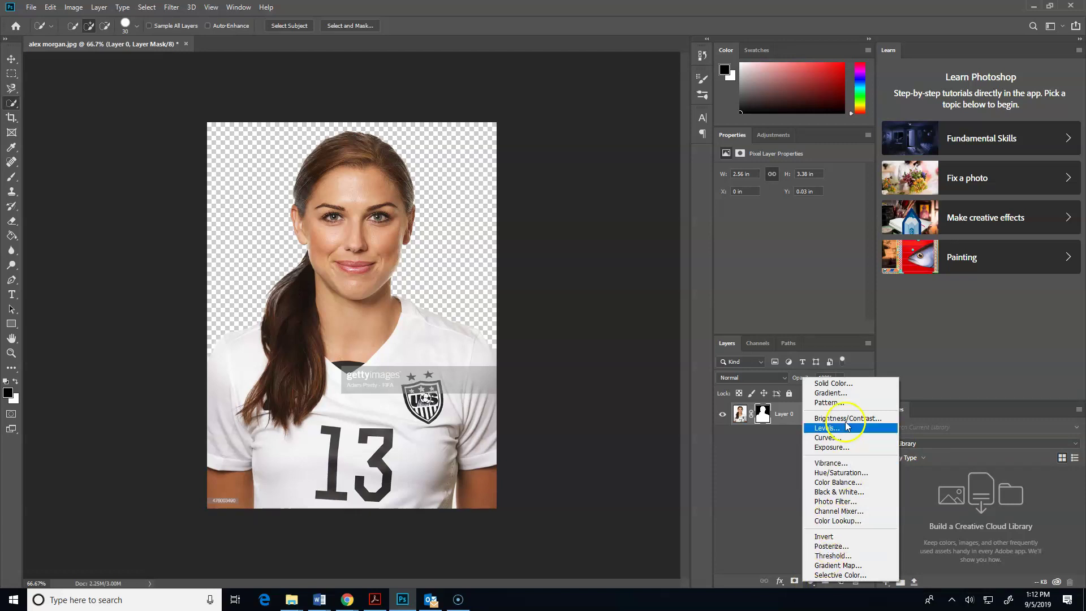
click(840, 384)
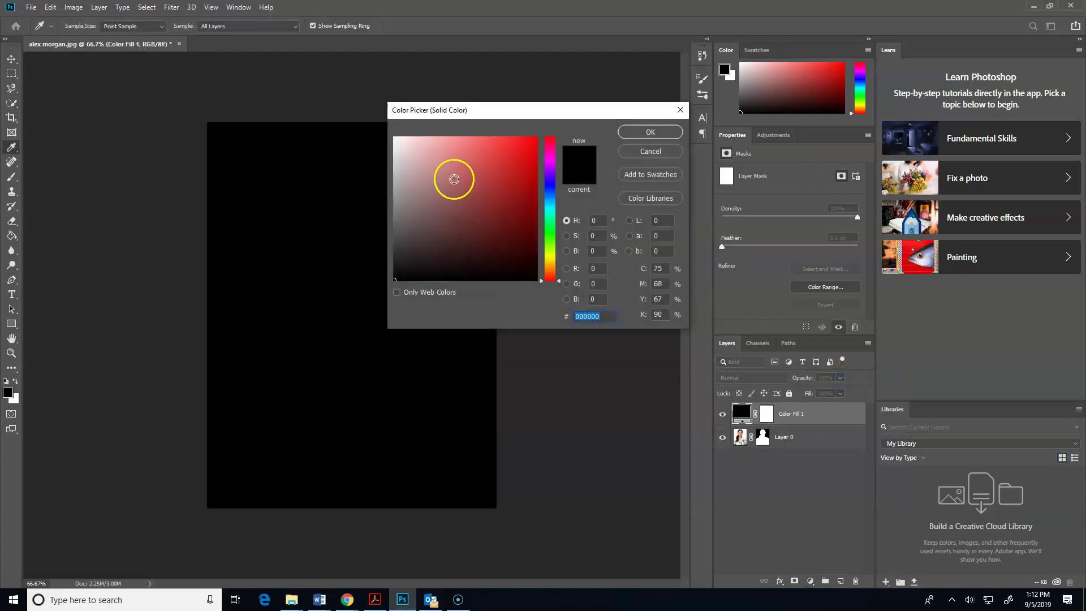
click(398, 140)
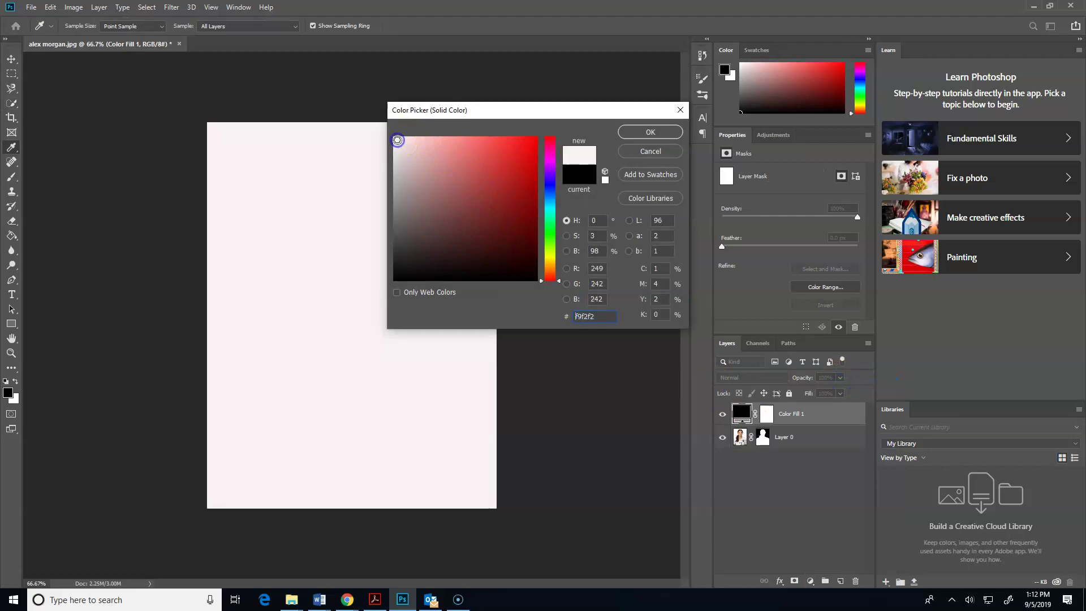
click(642, 134)
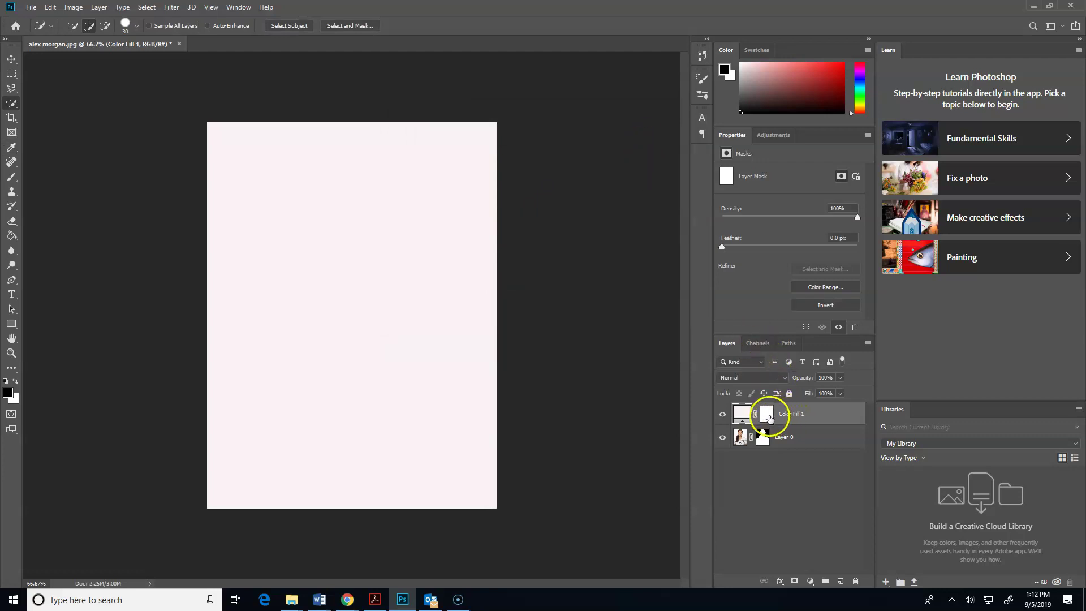
drag(769, 418, 823, 461)
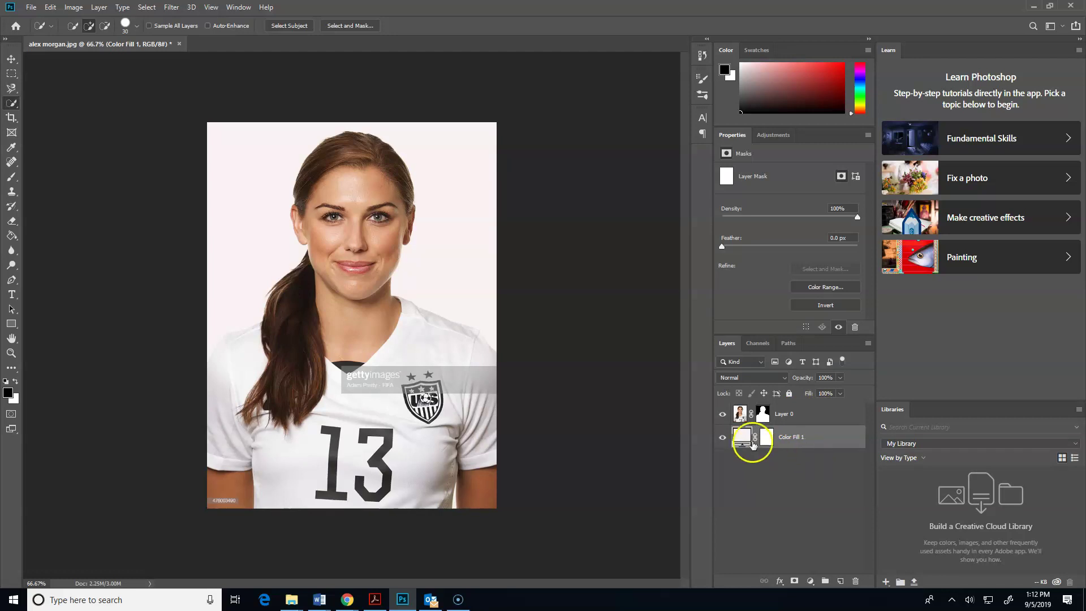
click(825, 419)
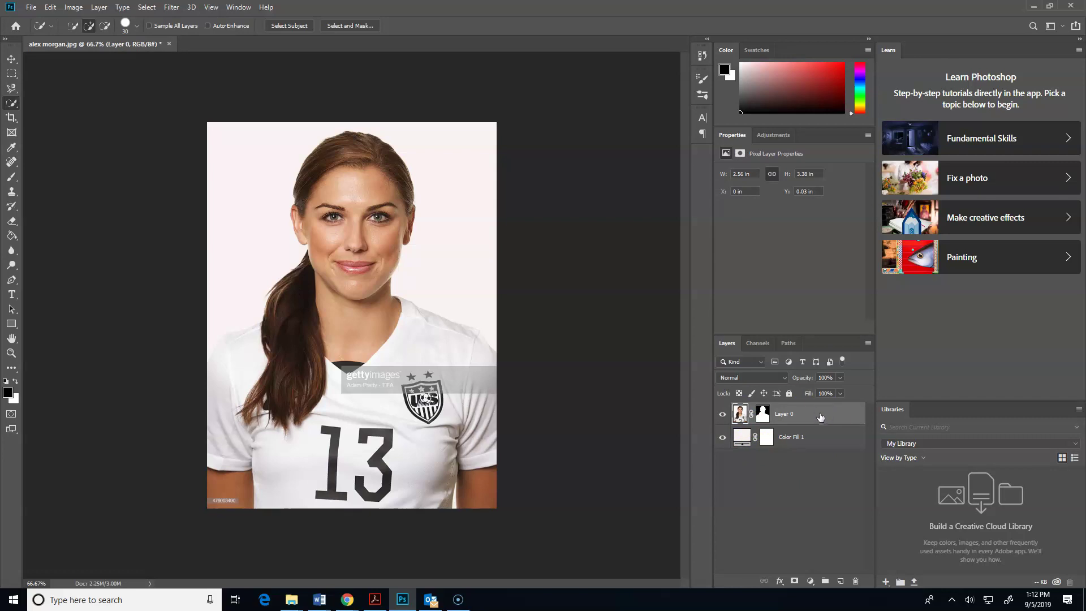
Duplicate Layer 0 with its mask as a new layer named 'main'
click(827, 418)
right_click(832, 421)
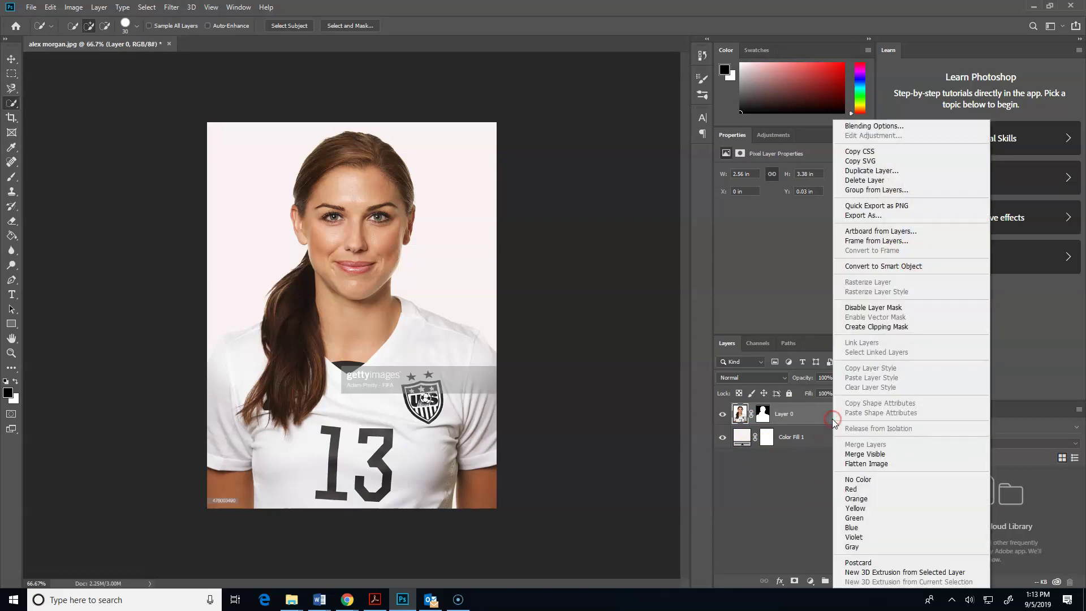
click(875, 171)
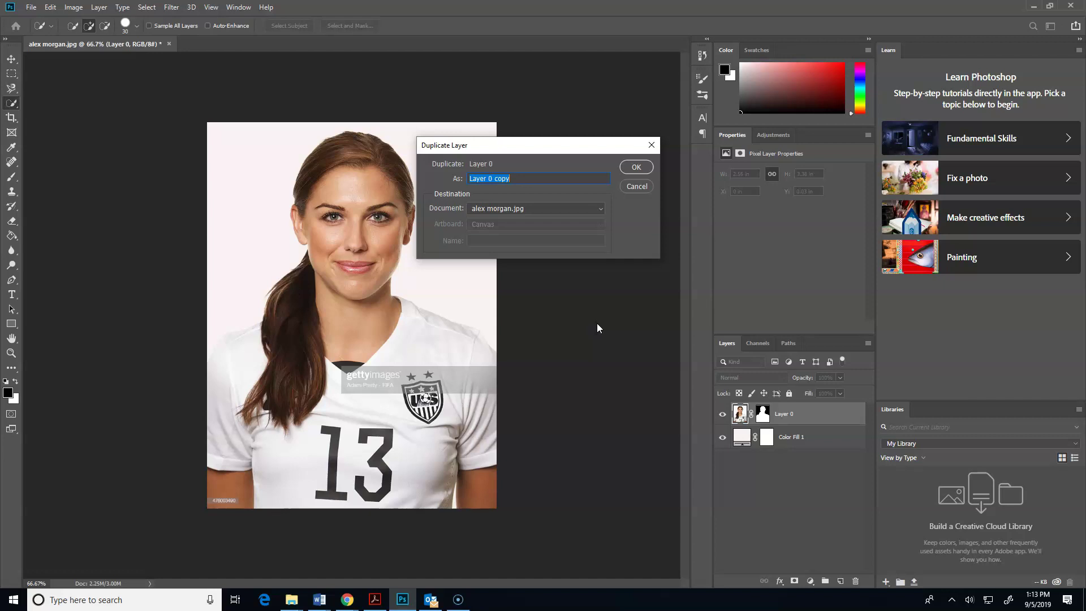
text(main)
click(636, 168)
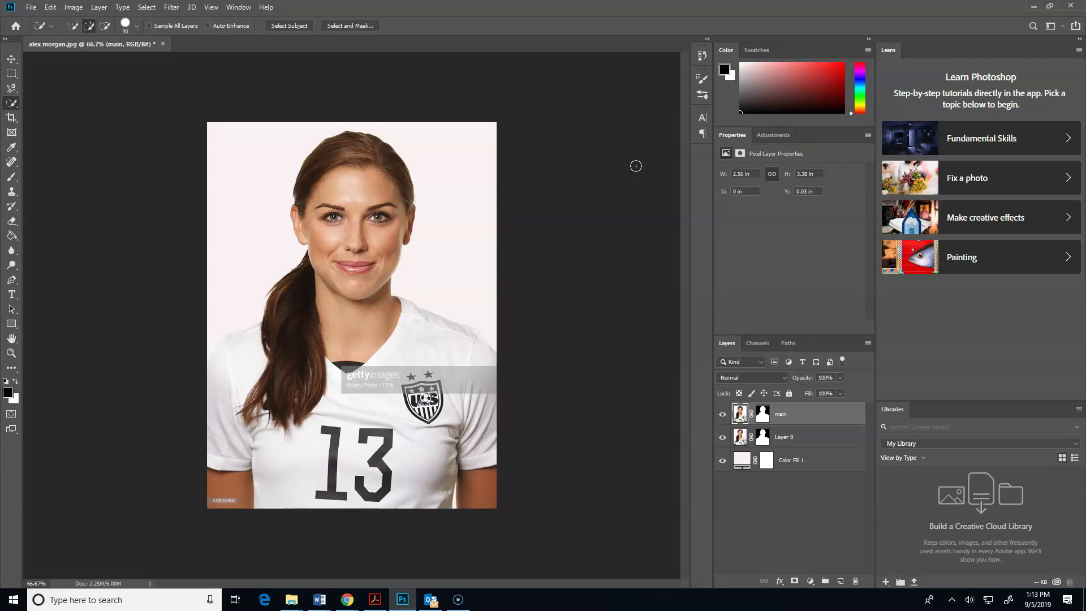
Hide Layer 0 and select the main layer
click(725, 438)
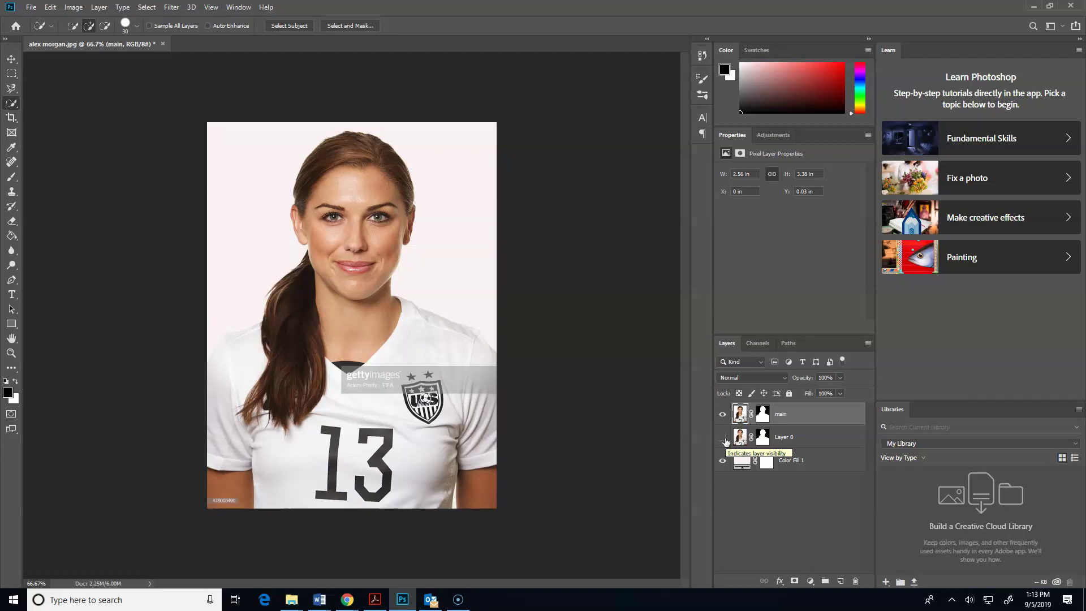
click(782, 396)
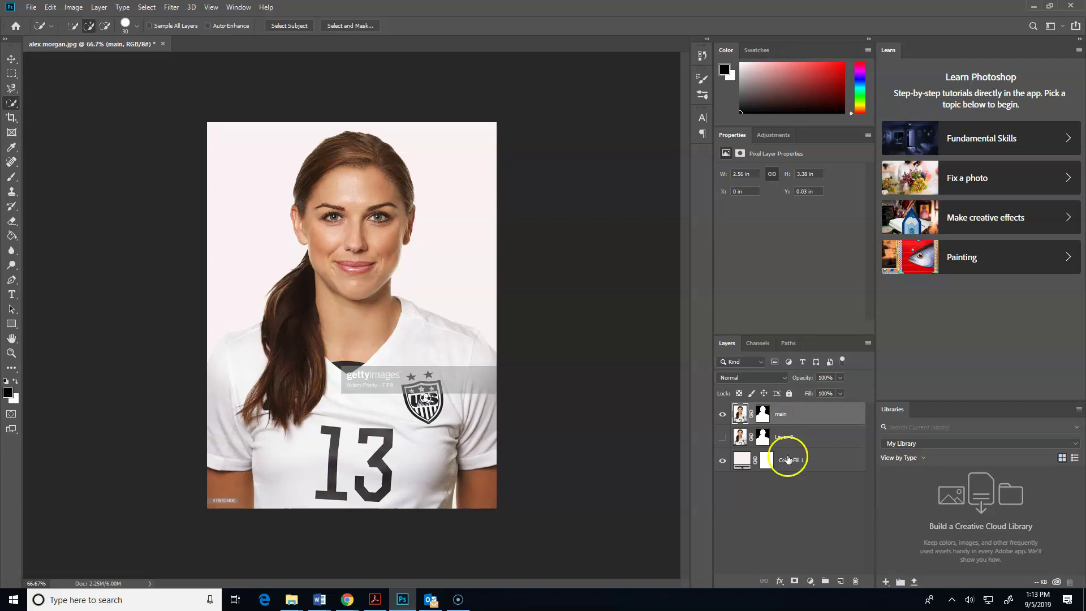
click(818, 415)
Target the main layer's mask thumbnail rather than its pixels
right_click(814, 416)
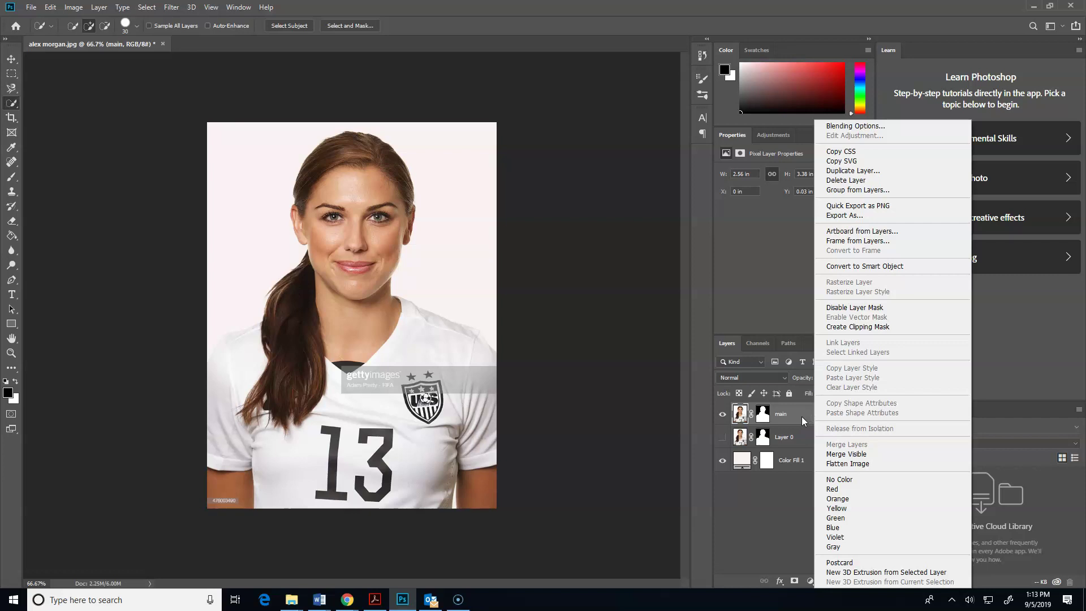
click(802, 416)
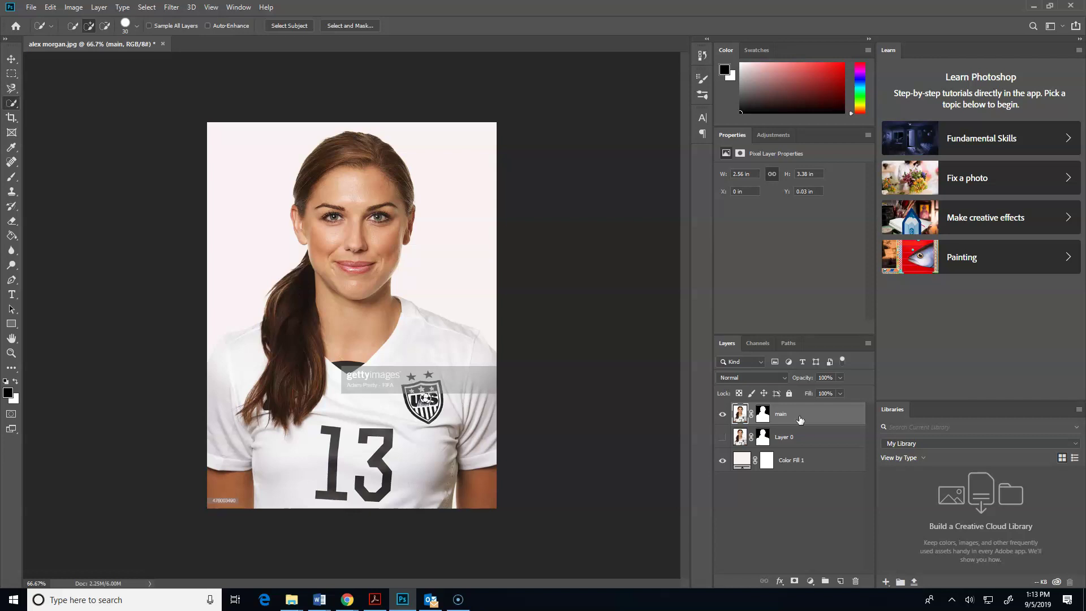
right_click(740, 417)
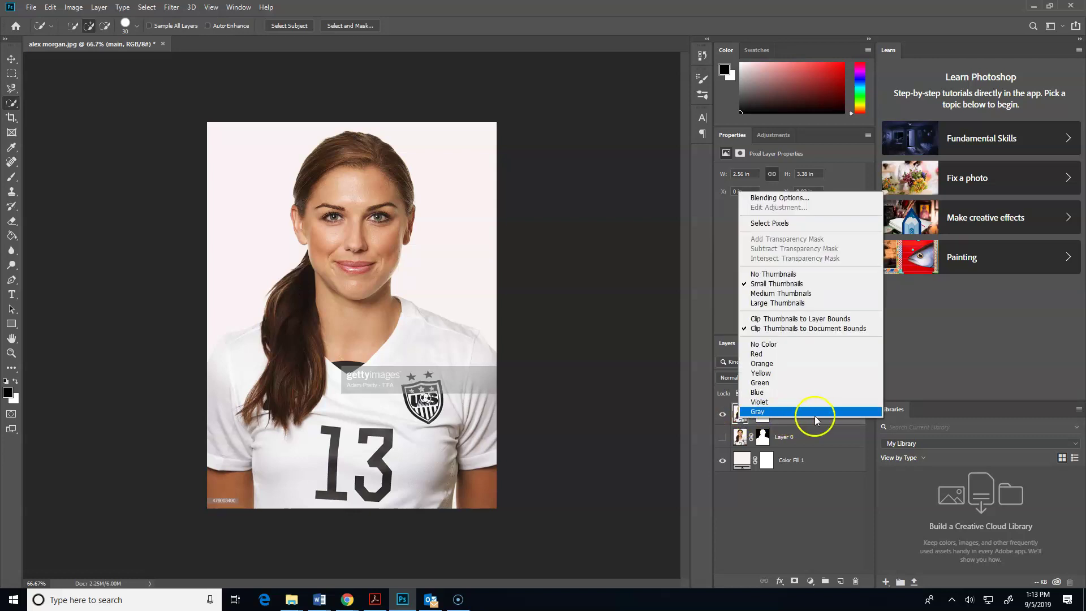
click(836, 423)
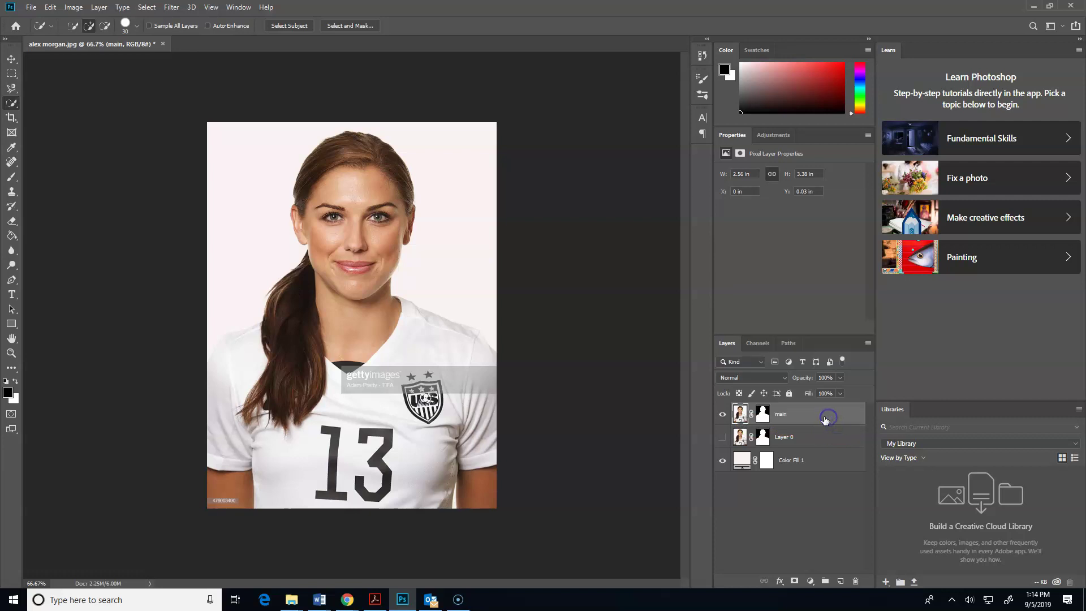
right_click(739, 415)
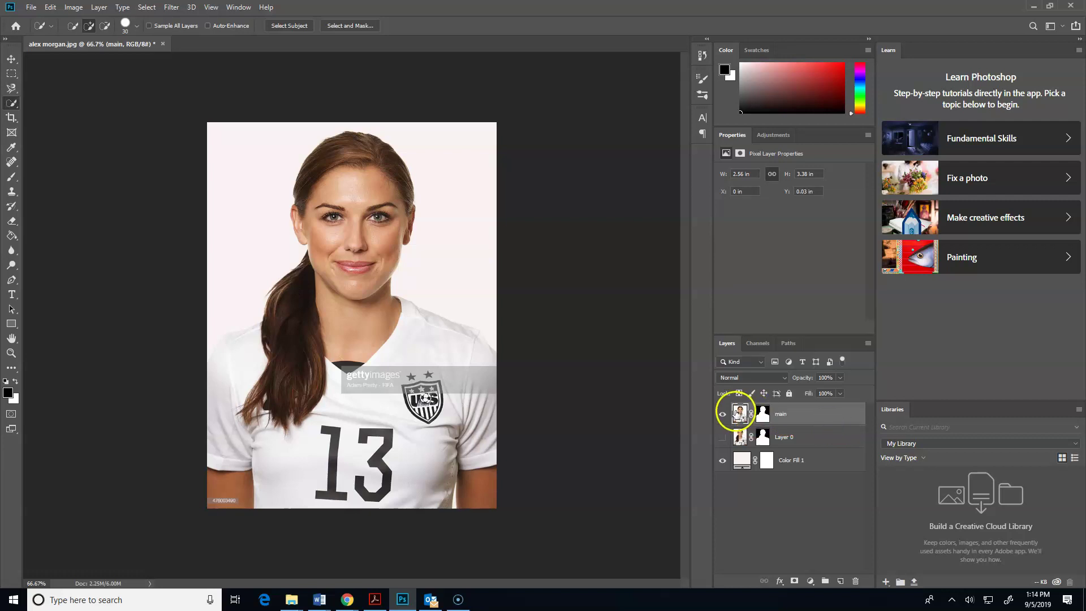
click(829, 418)
right_click(768, 416)
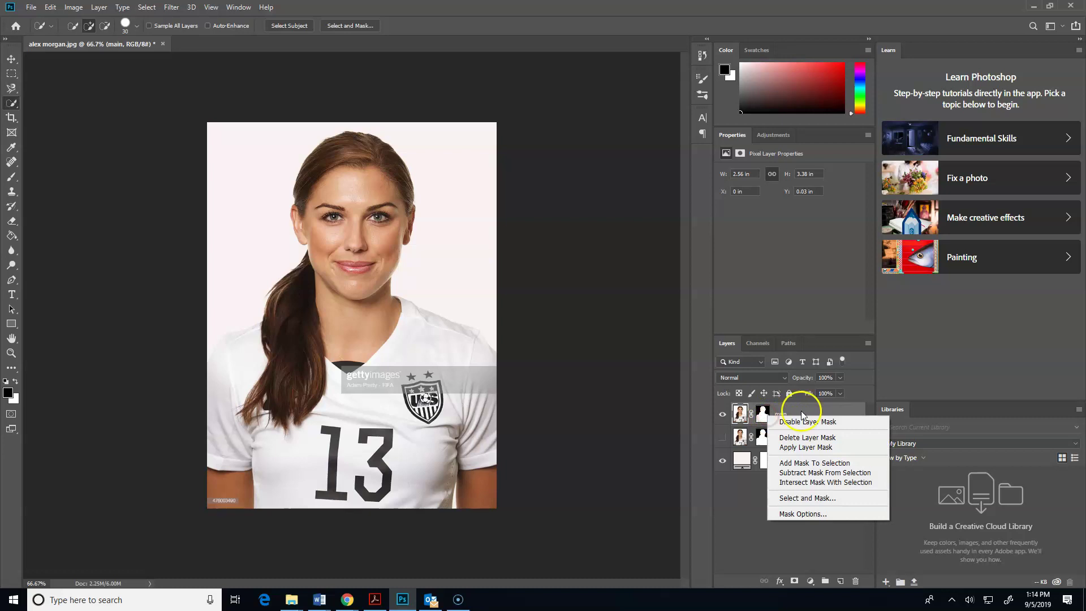
click(802, 415)
click(762, 418)
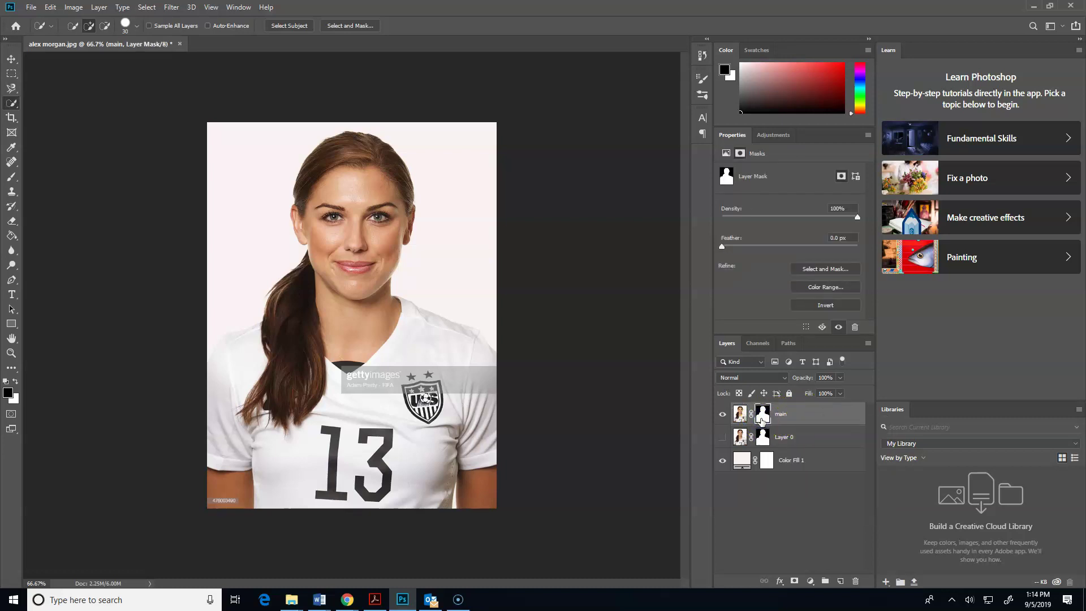
Choose Apply Layer Mask from the main layer's mask thumbnail menu
right_click(762, 420)
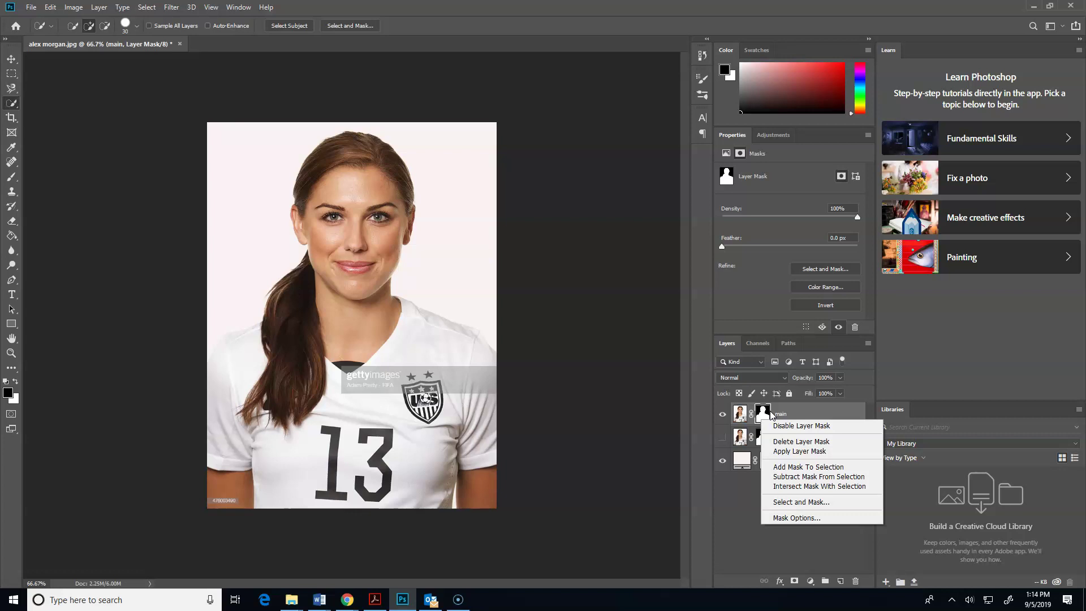
click(805, 452)
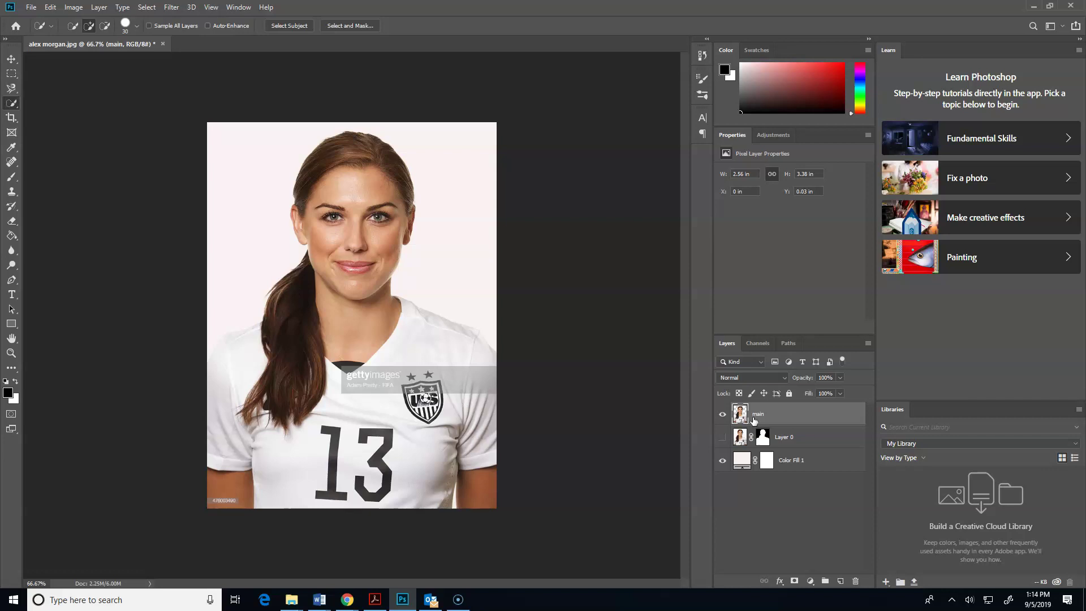
Marquee the top strip of the portrait down to the forehead and Layer Via Cut it
click(11, 74)
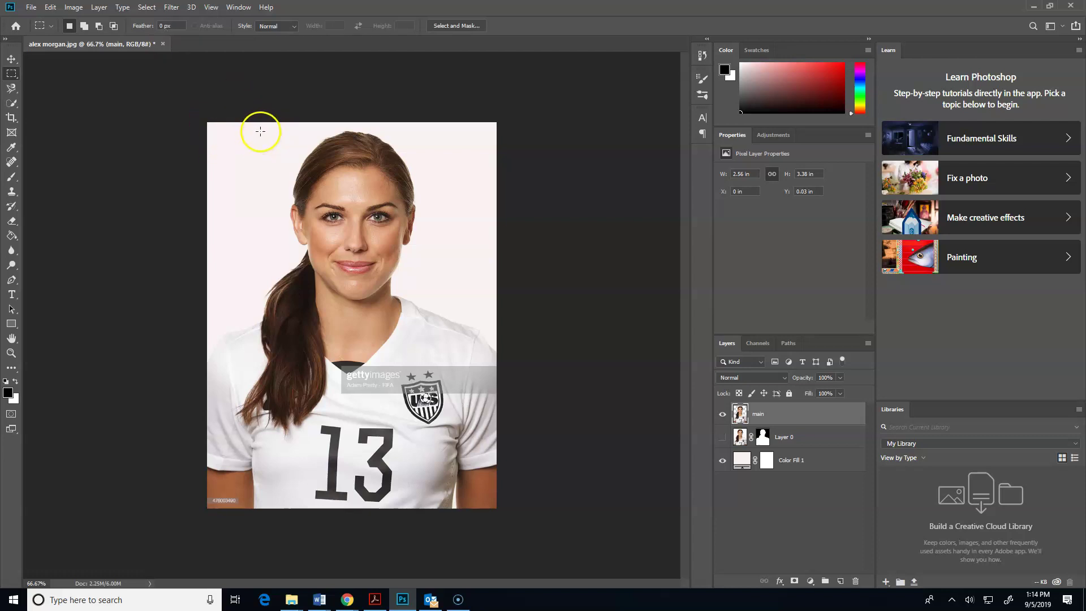
drag(261, 124, 462, 188)
click(304, 144)
drag(247, 122, 465, 185)
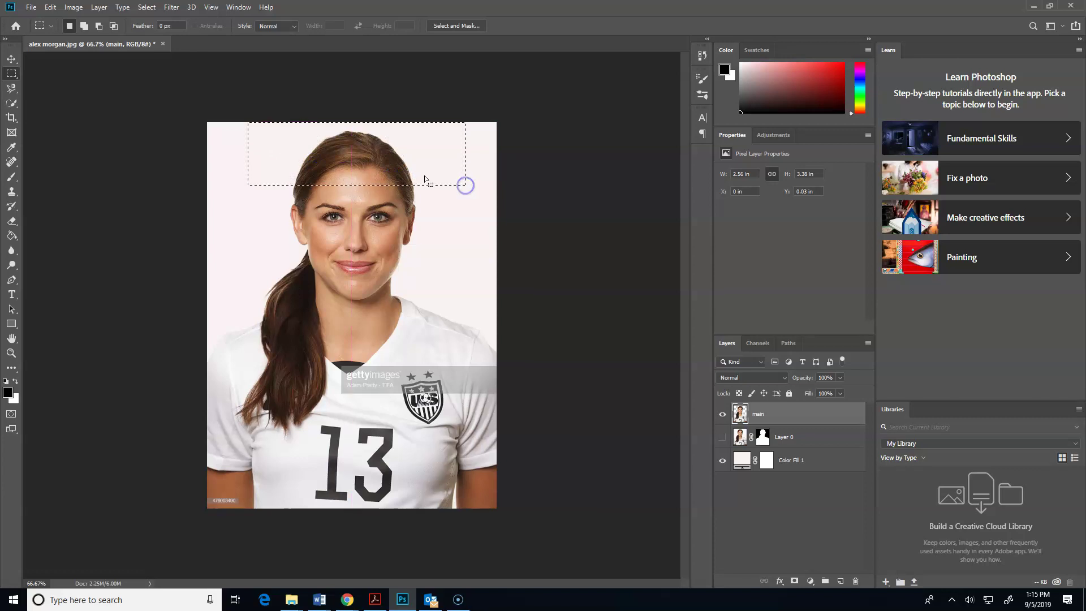
right_click(378, 153)
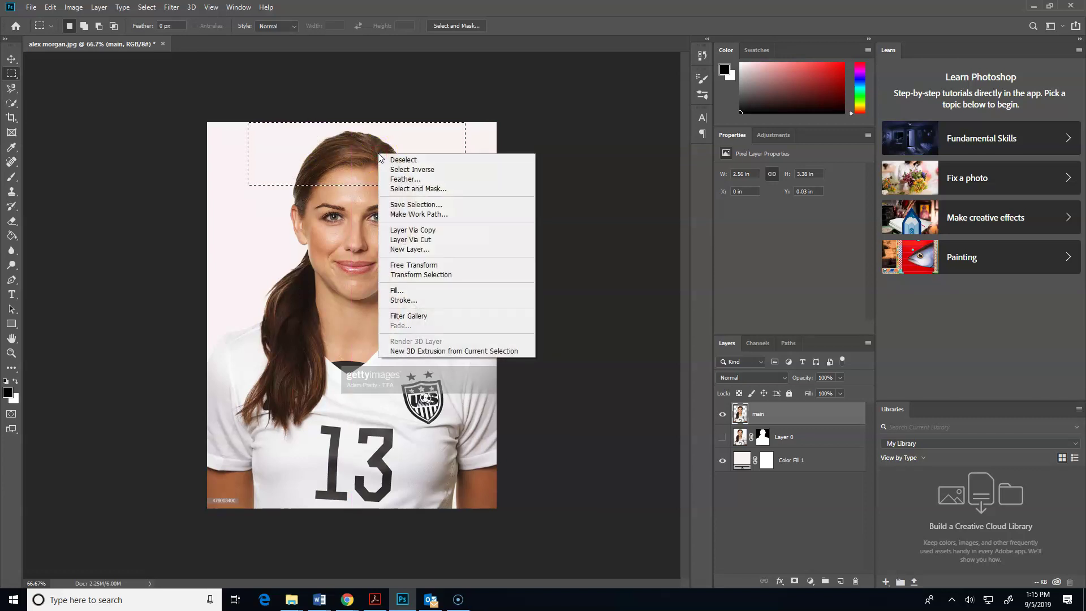
click(402, 240)
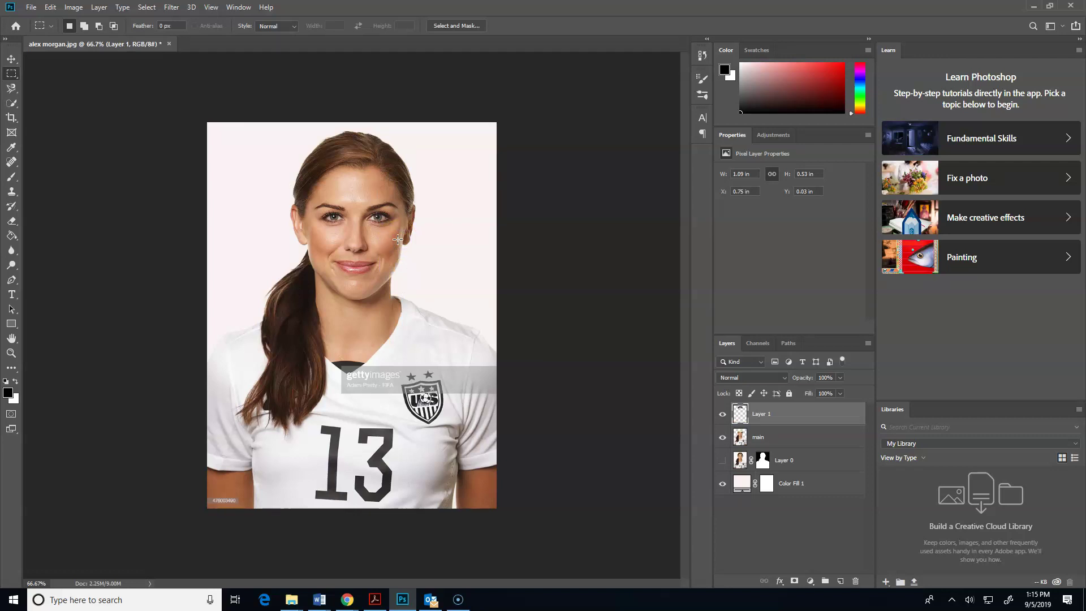
mouse_move(528, 232)
mouse_down()
mouse_move(564, 303)
mouse_move(601, 331)
mouse_up()
Rename the newly cut layer to 'top'
click(760, 416)
double_click(763, 415)
text(top)
click(757, 413)
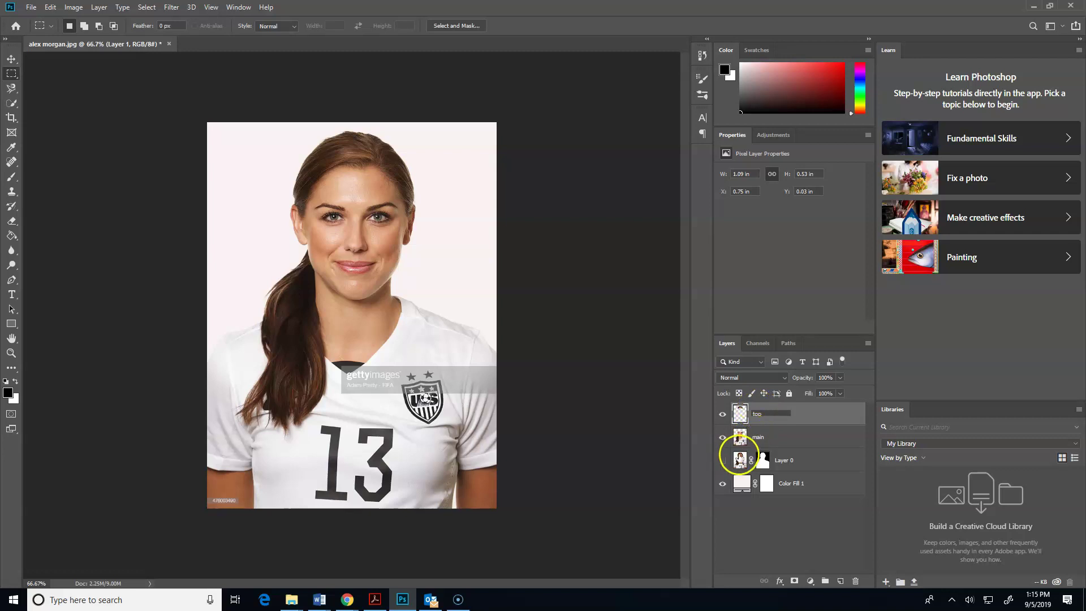
click(756, 441)
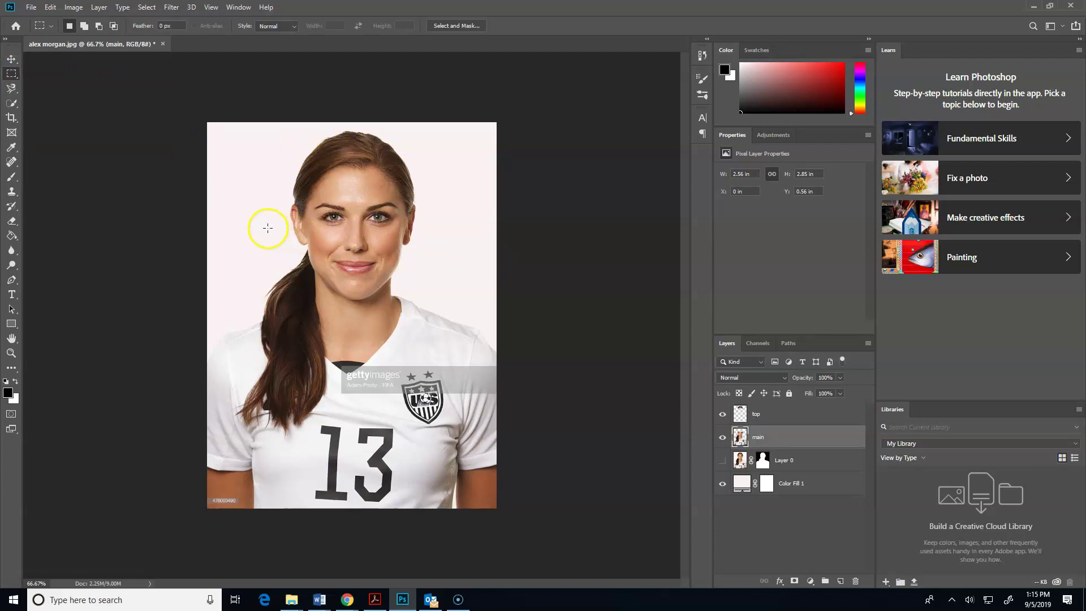
Cut a marquee strip across the nose to a new layer and name it 'nose'
drag(262, 227, 459, 257)
right_click(420, 243)
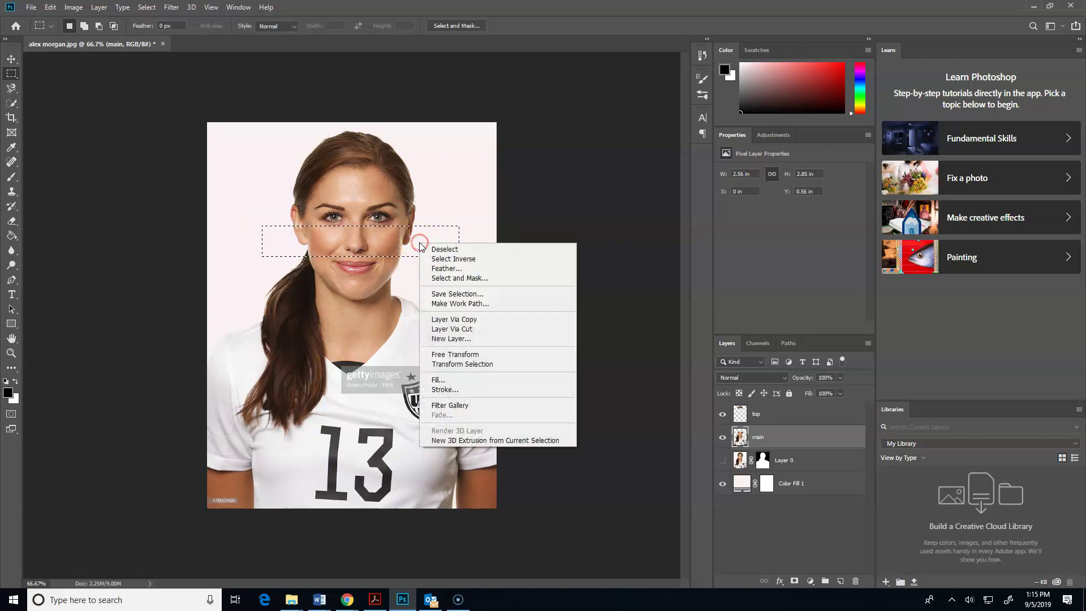
click(484, 329)
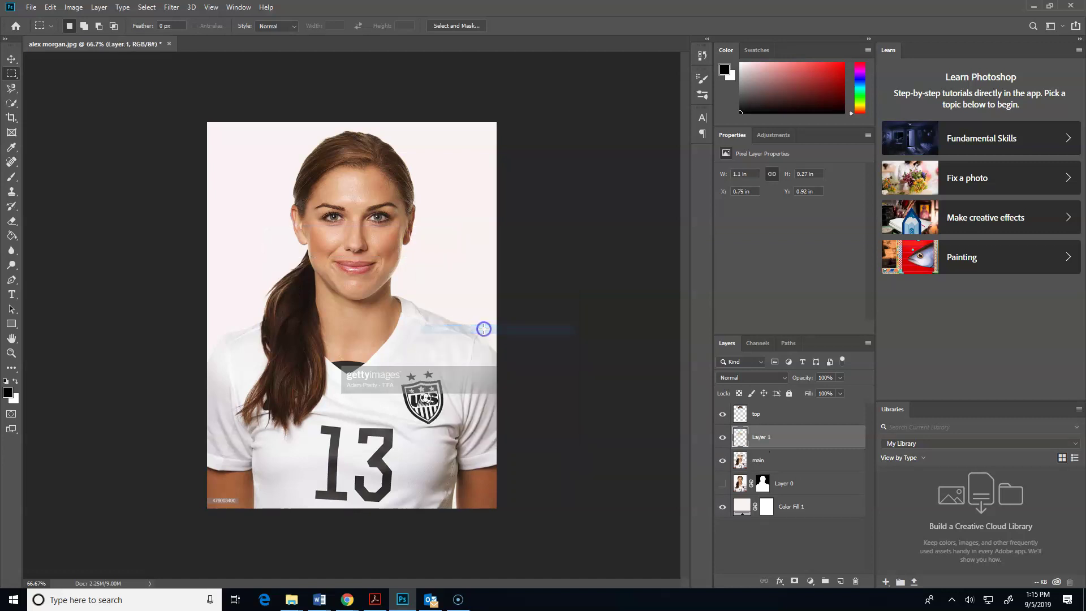
click(776, 438)
double_click(759, 437)
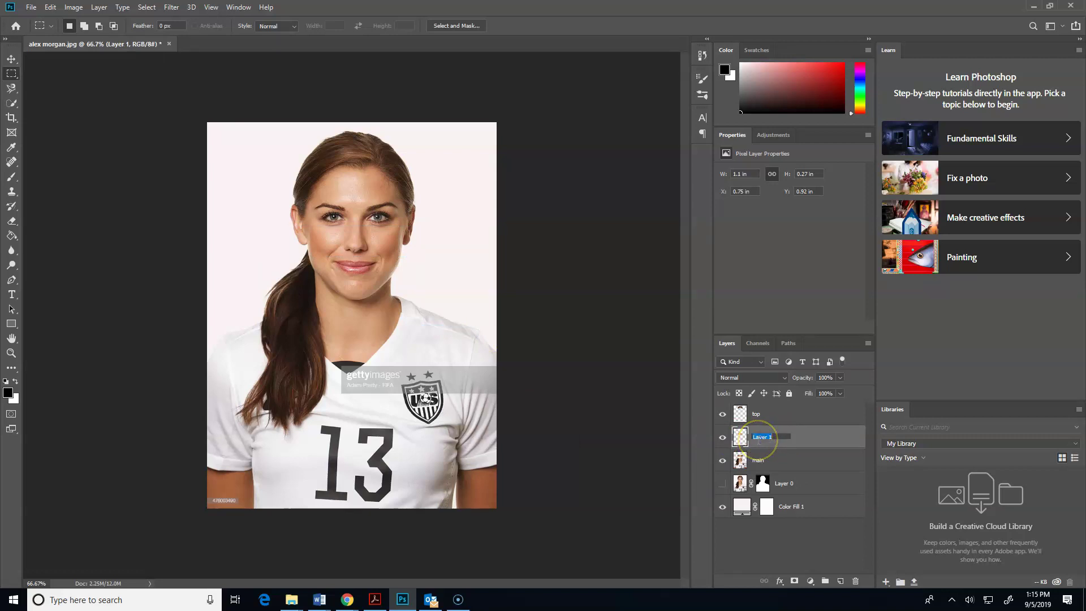
text(nose)
click(758, 460)
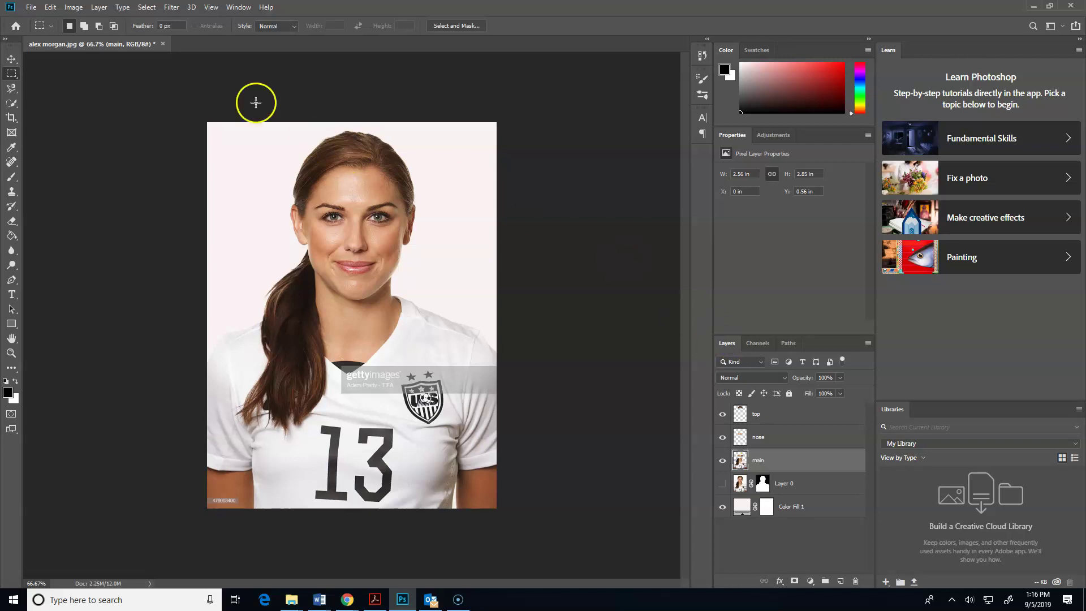
Open the pointing-fingers-hands.jpg image
click(32, 8)
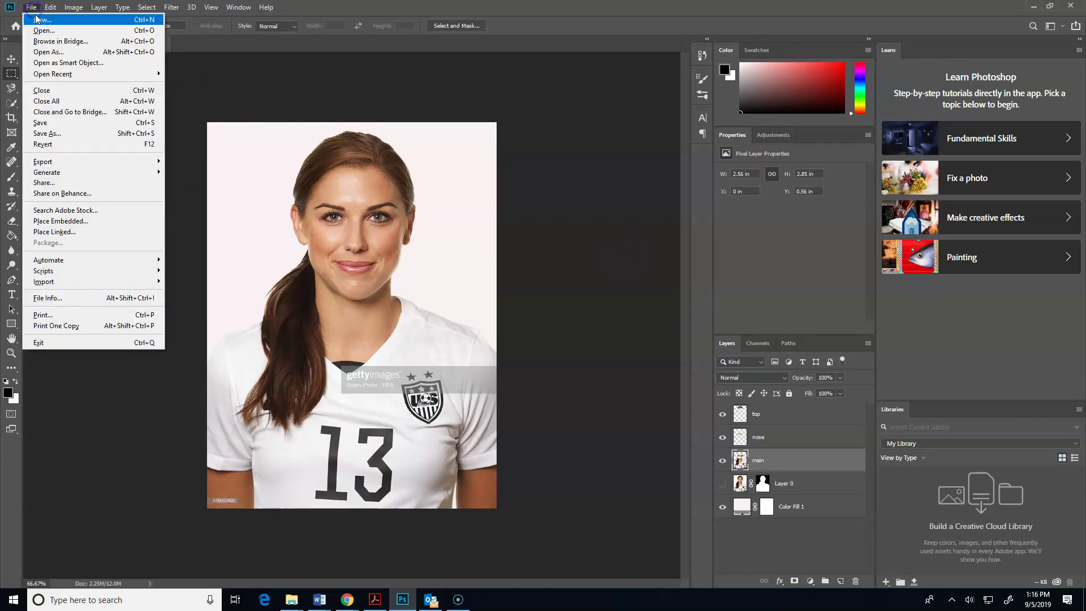
click(41, 31)
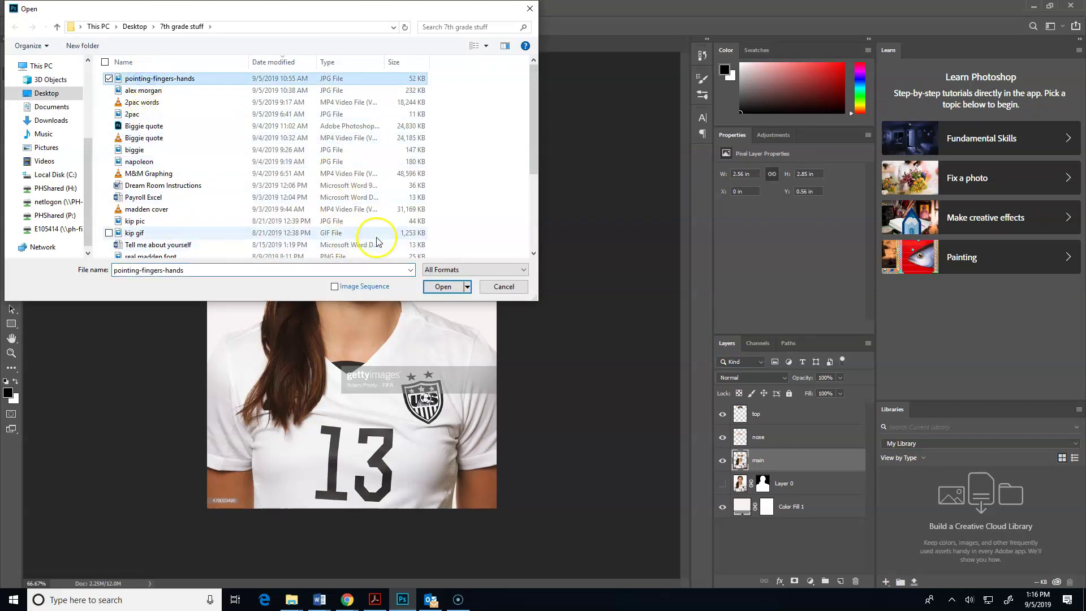
click(442, 286)
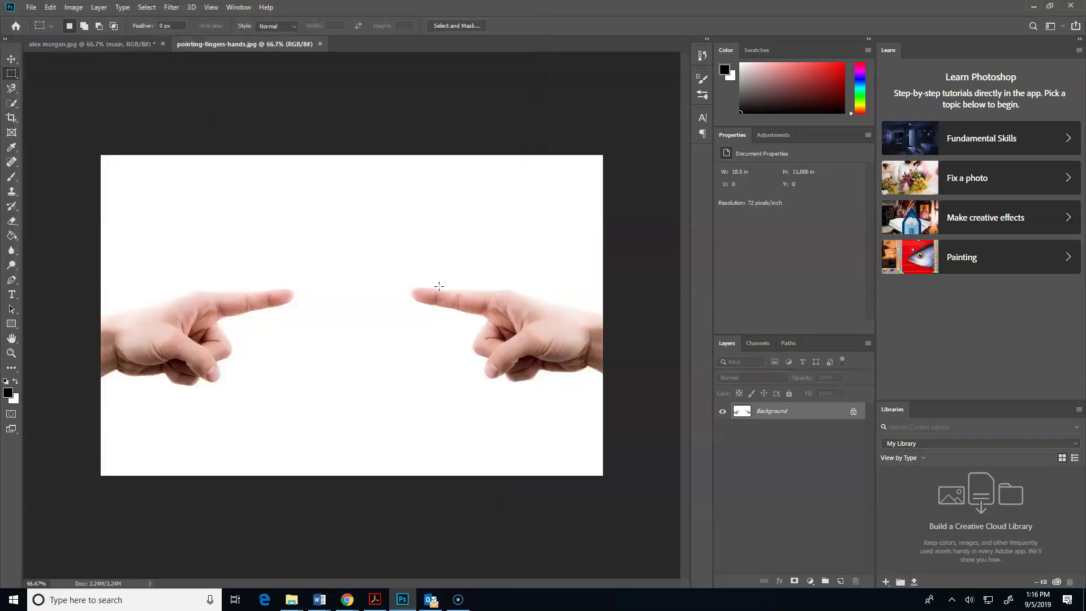
Quick-select the left pointing hand to its fingertip and drag it onto the portrait document
click(11, 103)
mouse_move(116, 339)
mouse_down()
mouse_move(150, 329)
mouse_move(114, 330)
mouse_move(199, 306)
mouse_up()
drag(269, 303, 274, 298)
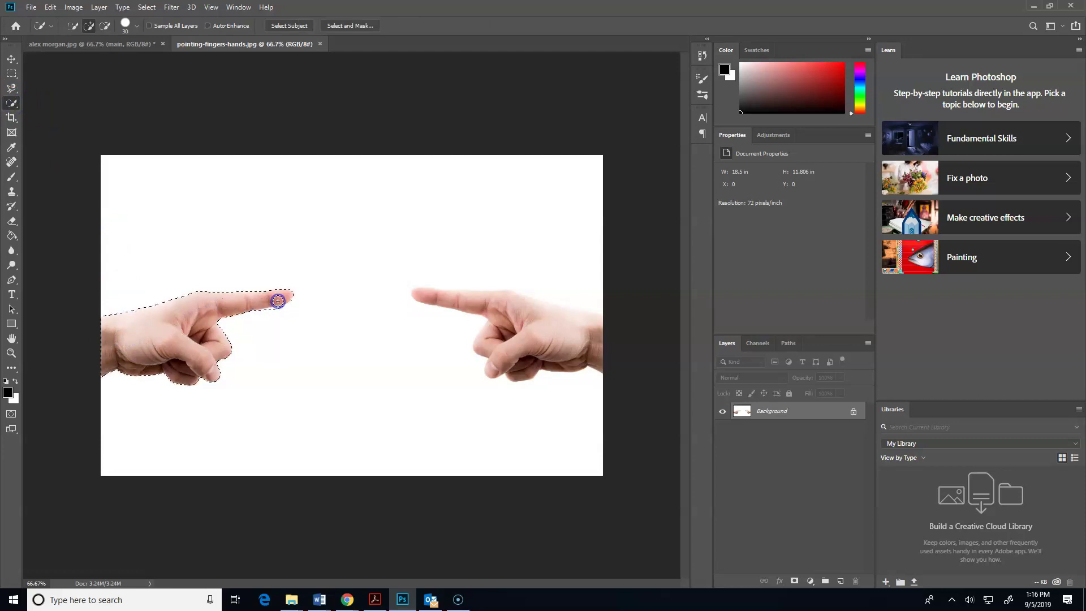
click(11, 58)
drag(188, 346, 114, 49)
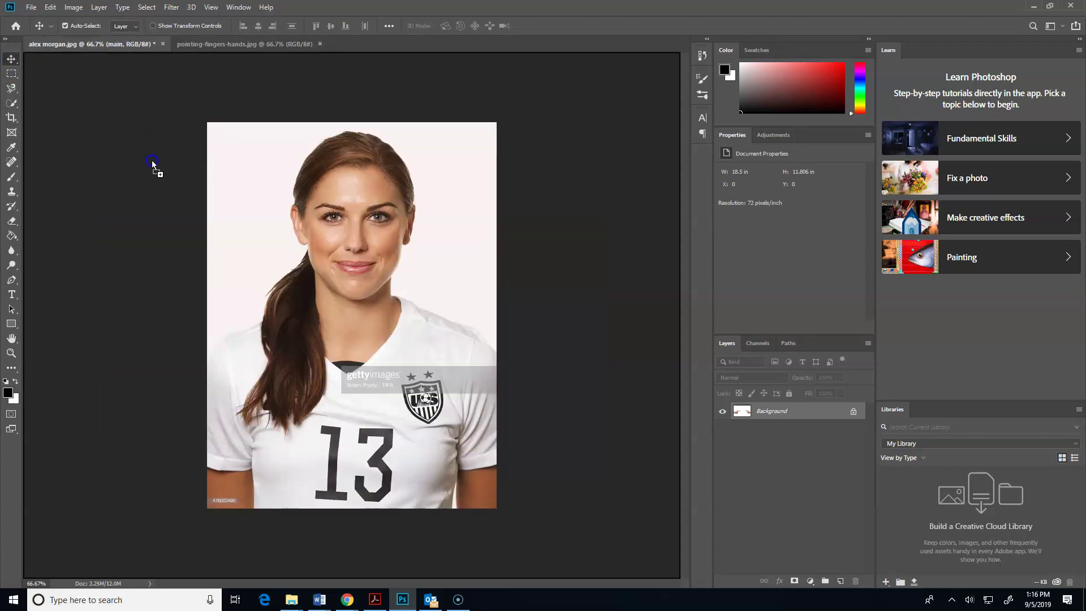
Drop the hand onto the portrait as Layer 1 and scale it to point at her head
drag(223, 201, 260, 198)
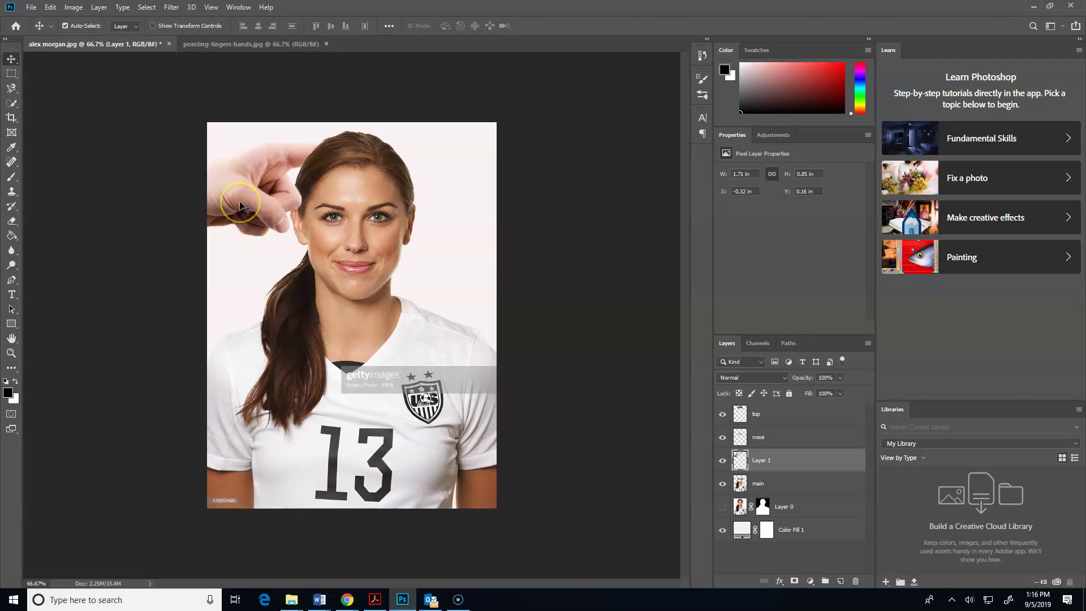
key(ctrl)
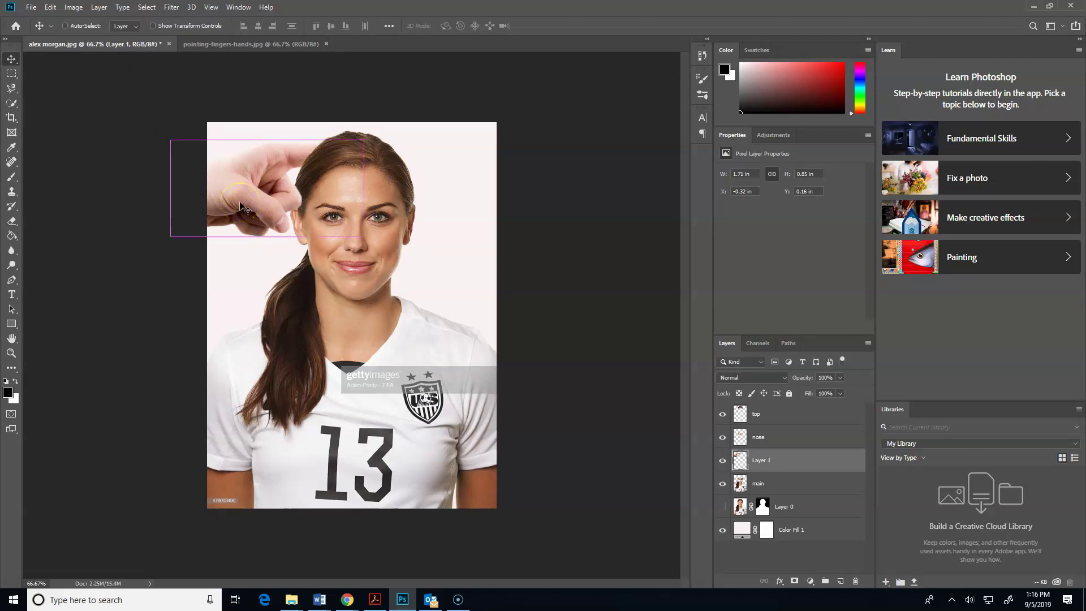
key(ctrl+t)
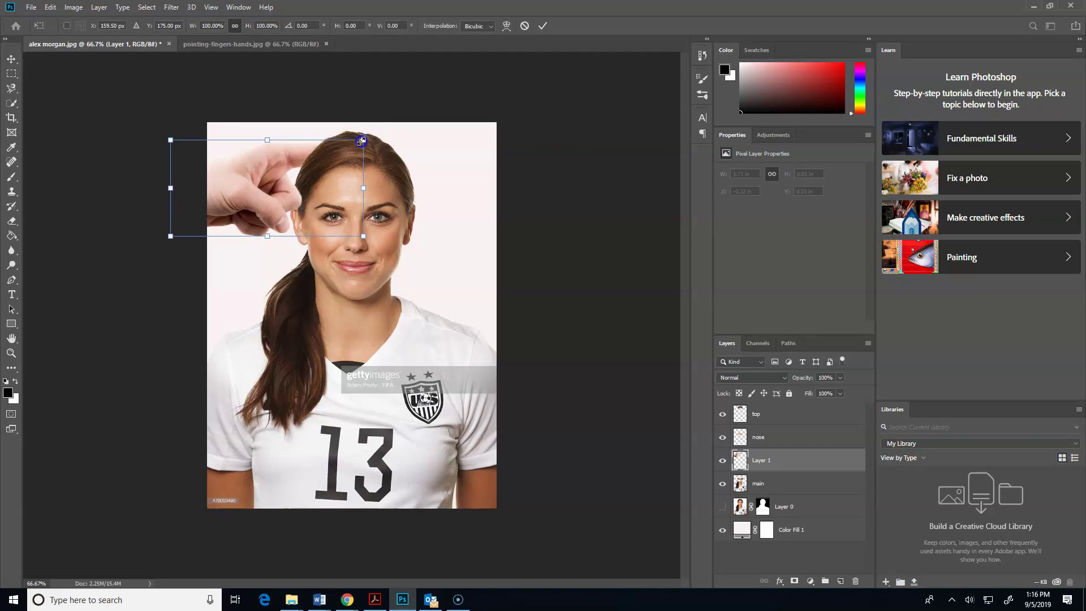
drag(363, 140, 279, 172)
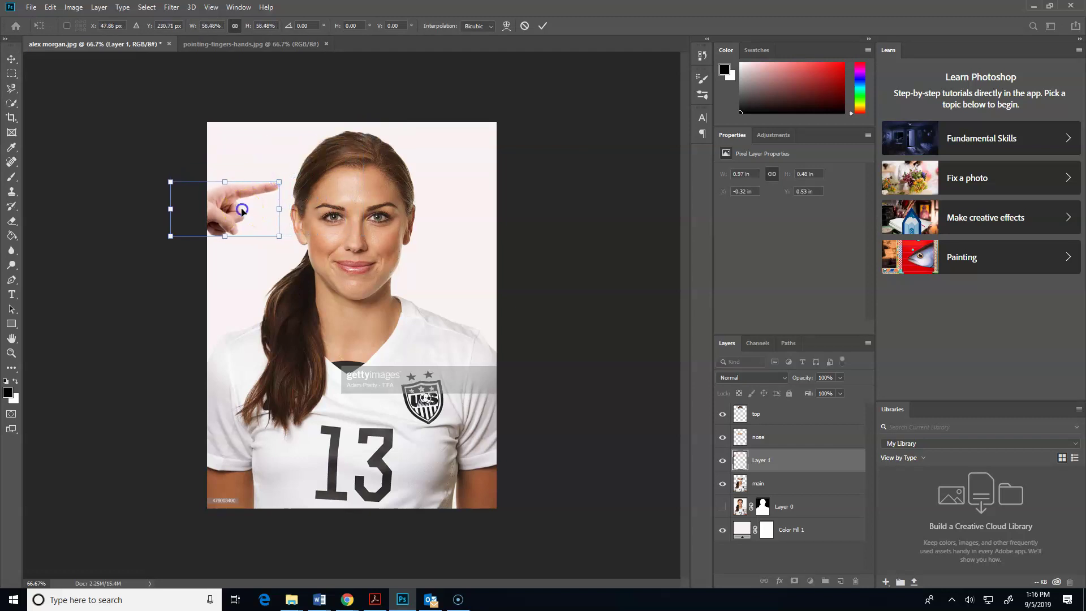
drag(244, 210, 273, 171)
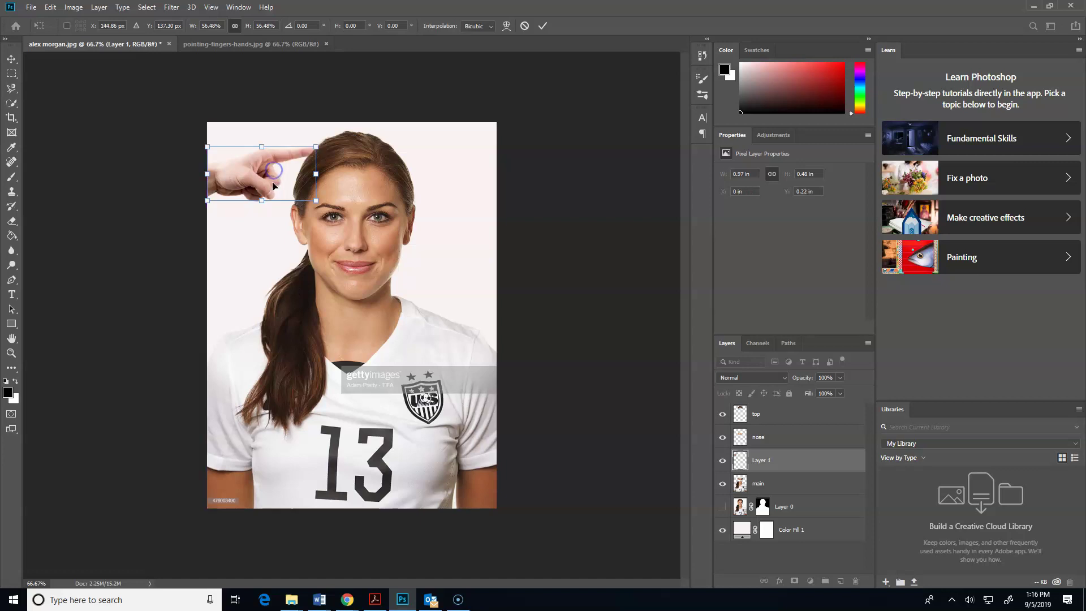
click(761, 414)
Shift the top-of-head slice right and nudge the hand on Layer 1 slightly right
click(358, 146)
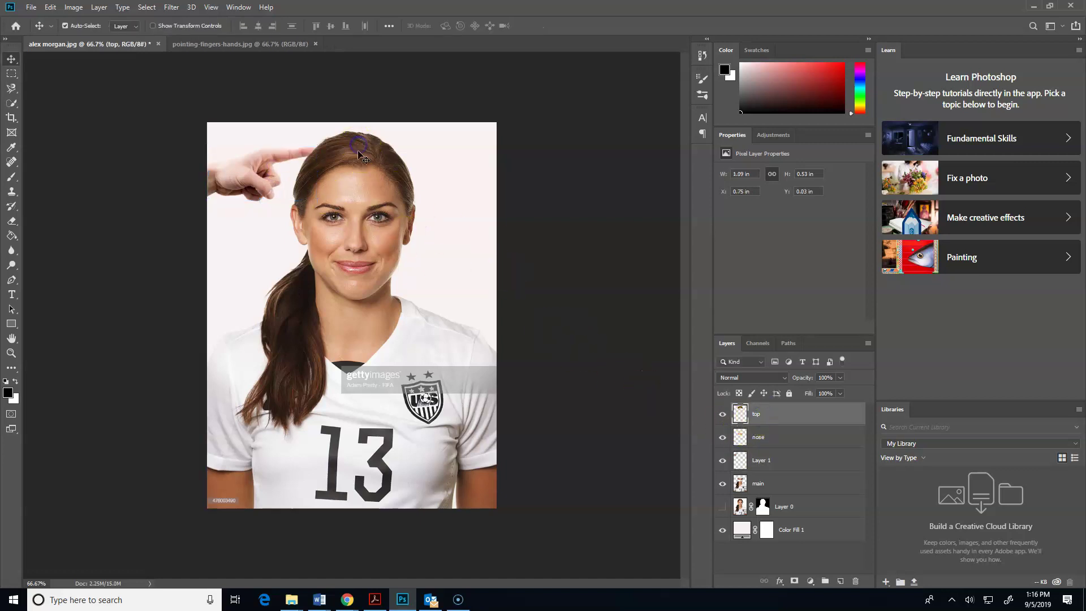
drag(353, 158, 388, 159)
click(256, 169)
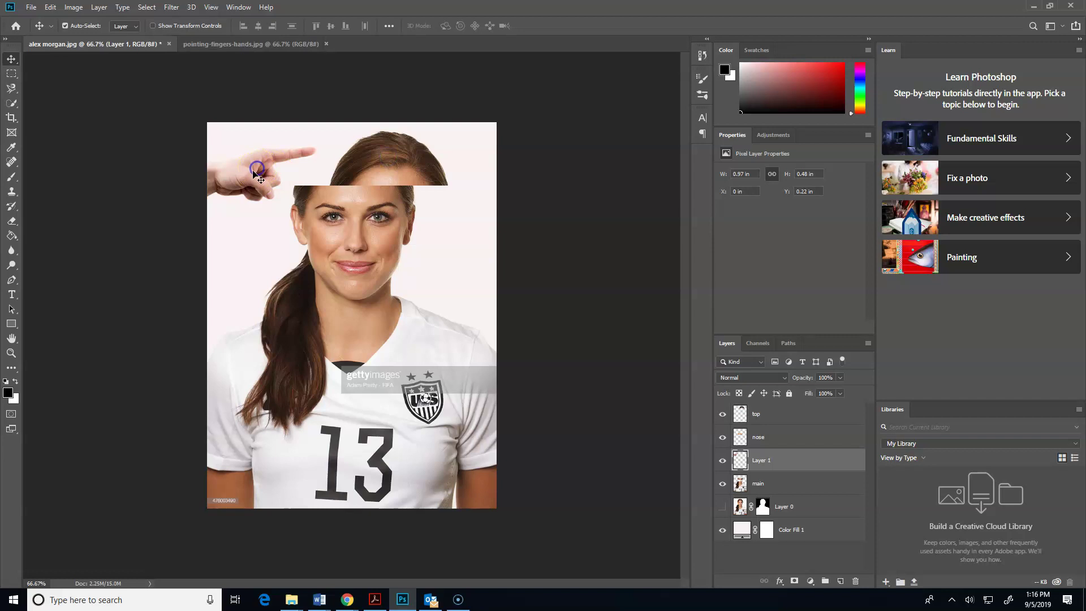
mouse_move(755, 461)
mouse_down()
mouse_move(758, 475)
mouse_move(760, 420)
mouse_move(764, 463)
mouse_up()
drag(245, 182, 263, 182)
click(250, 182)
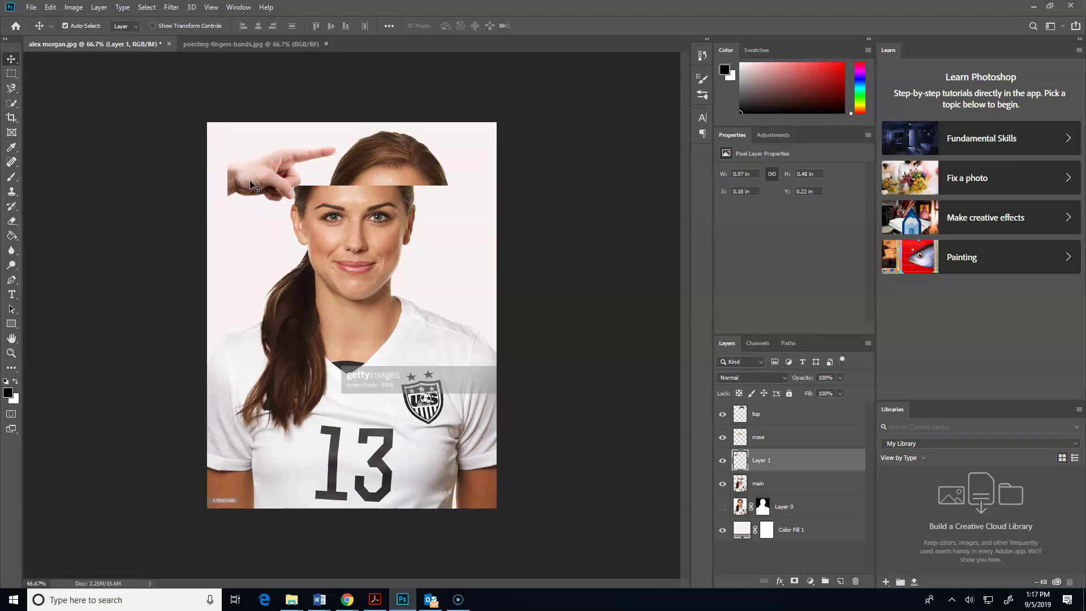
Enlarge the hand to 125.66% so its fingertip reaches the hair, and shift the top slice back left
key(ctrl+t)
click(230, 170)
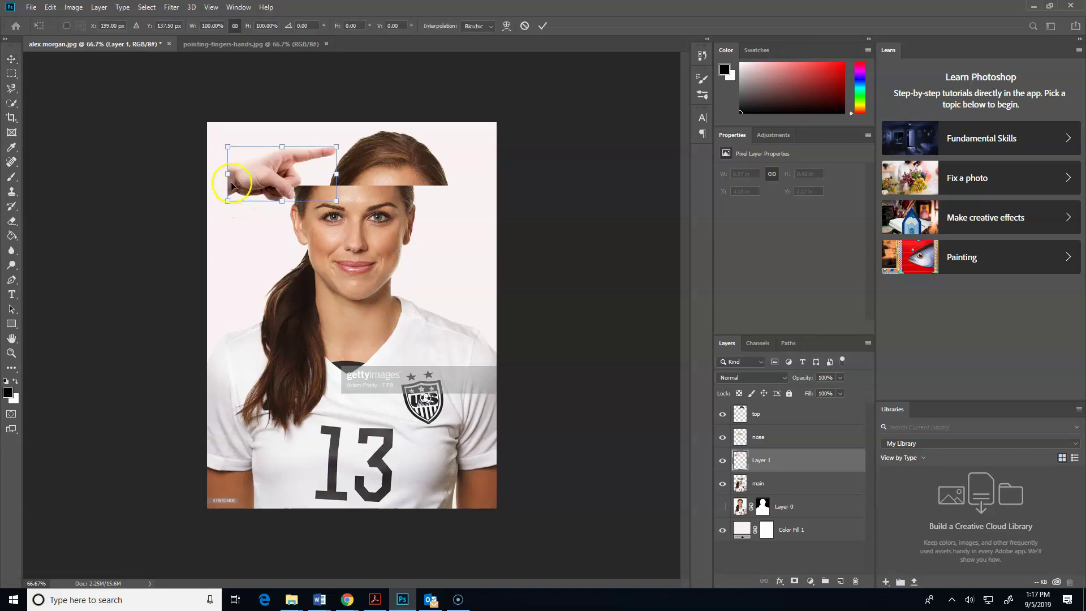
drag(230, 174, 208, 174)
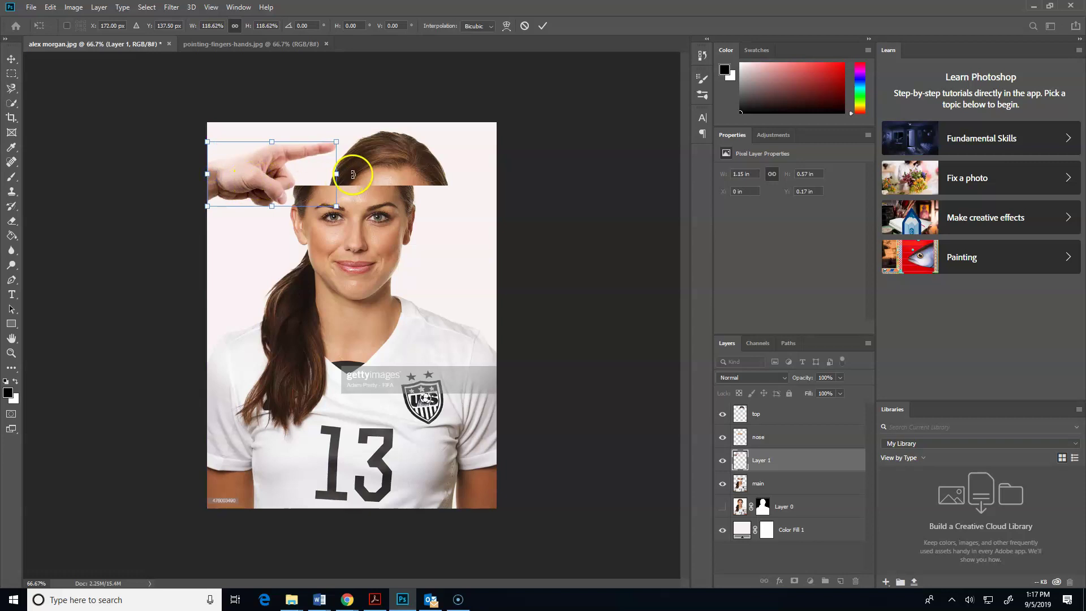
drag(337, 142, 349, 142)
mouse_move(261, 159)
mouse_down()
mouse_move(277, 155)
mouse_move(267, 159)
mouse_up()
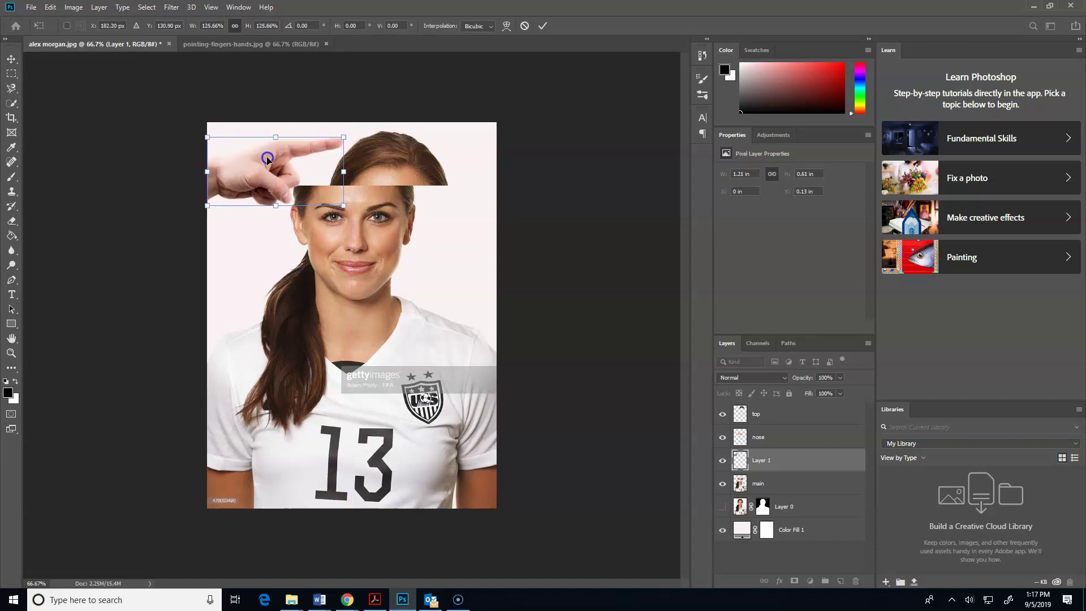
click(761, 418)
drag(417, 161, 403, 165)
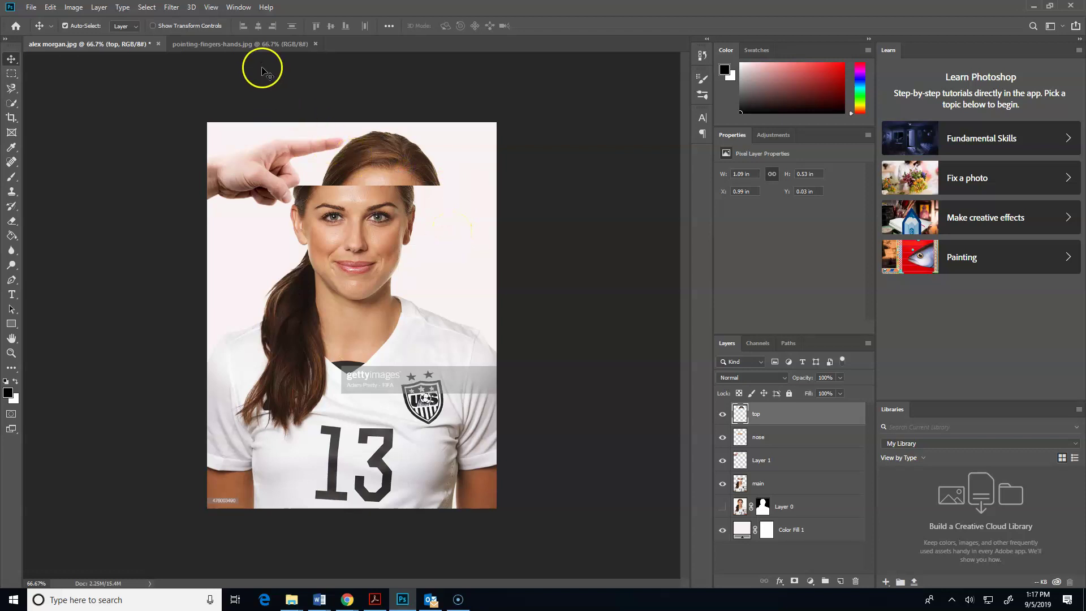
click(243, 45)
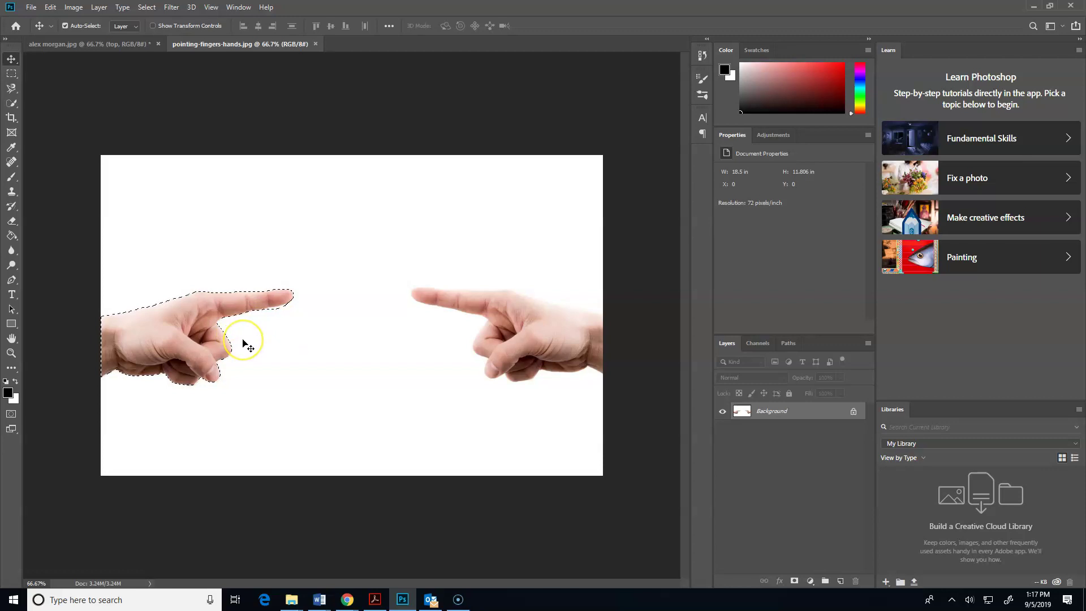
Quick-select the right pointing hand in pointing-fingers-hands.jpg and drag it into the portrait as Layer 2
key(ctrl+d)
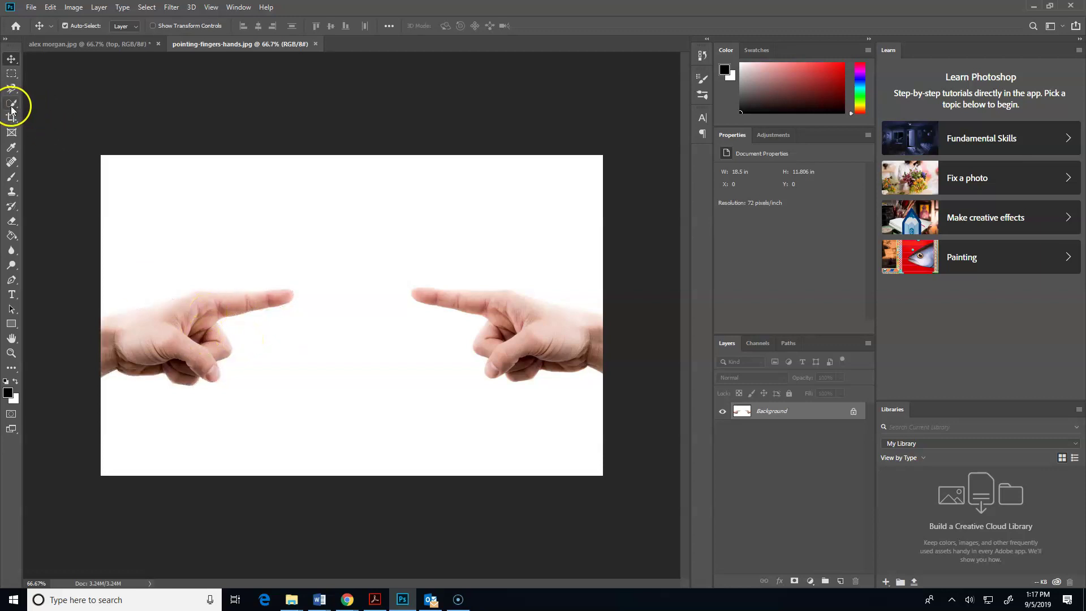
click(12, 105)
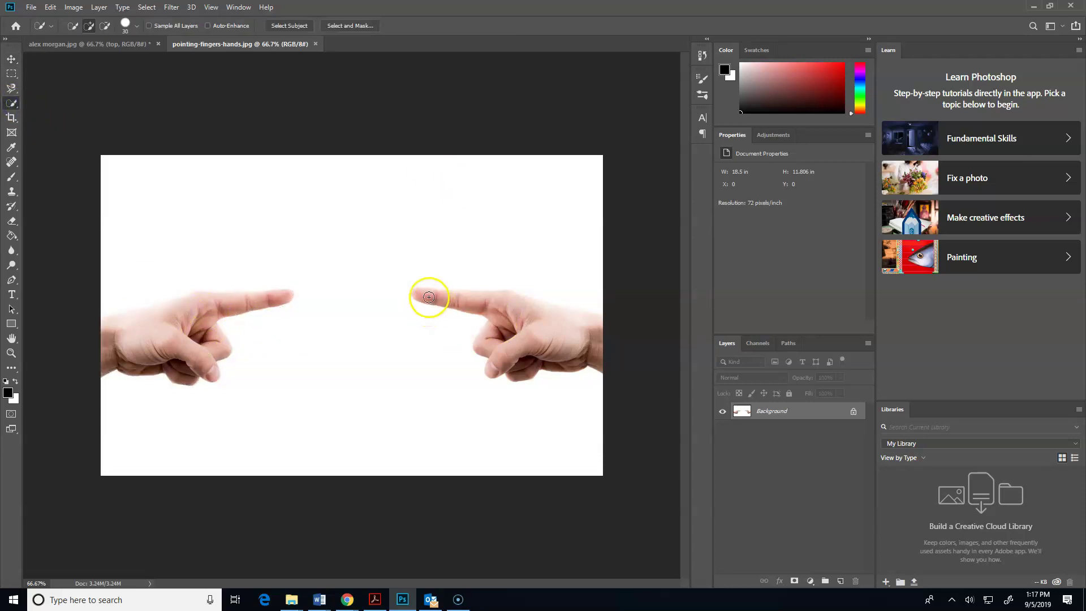
mouse_move(600, 346)
mouse_down()
mouse_move(518, 334)
mouse_move(488, 305)
mouse_move(499, 299)
mouse_move(519, 306)
mouse_move(427, 296)
mouse_up()
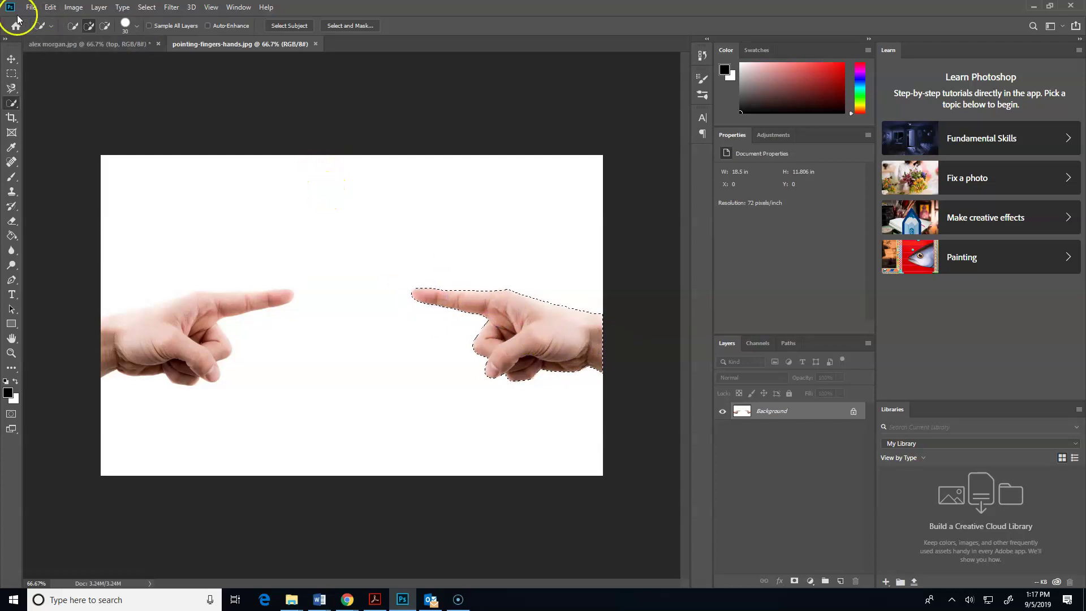
click(12, 59)
drag(525, 326, 148, 79)
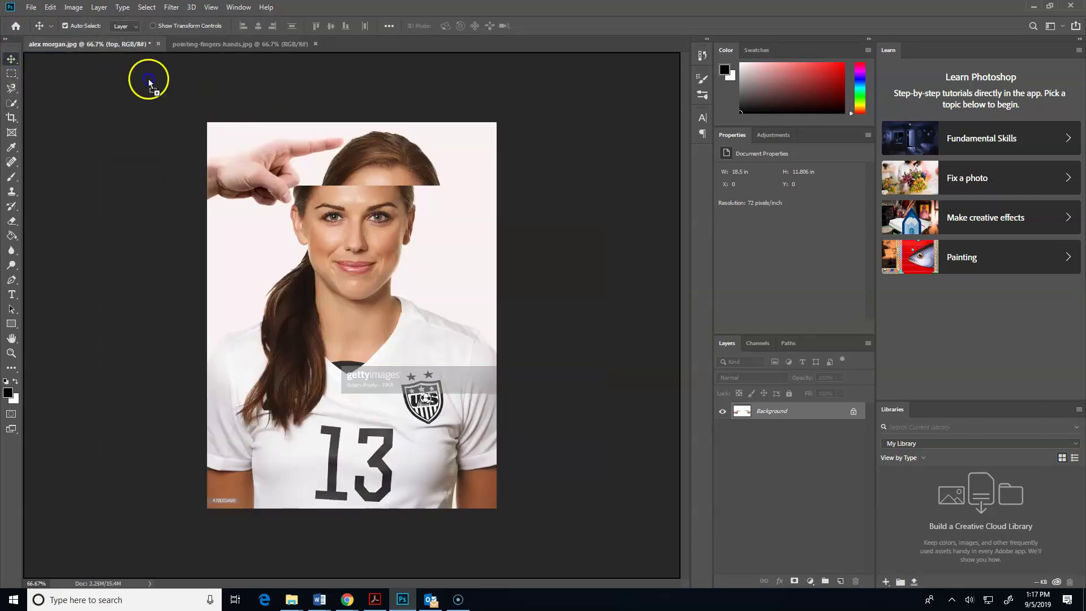
drag(411, 264, 502, 294)
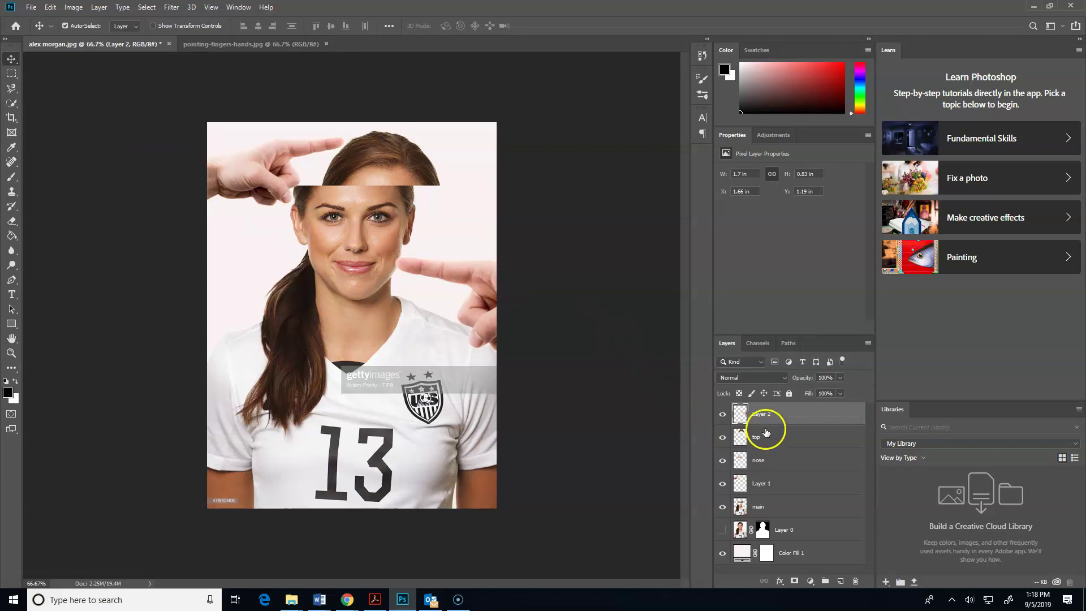
Slide the nose strip left and move Layer 2's hand up-left so its finger reaches across the nose strip
click(761, 463)
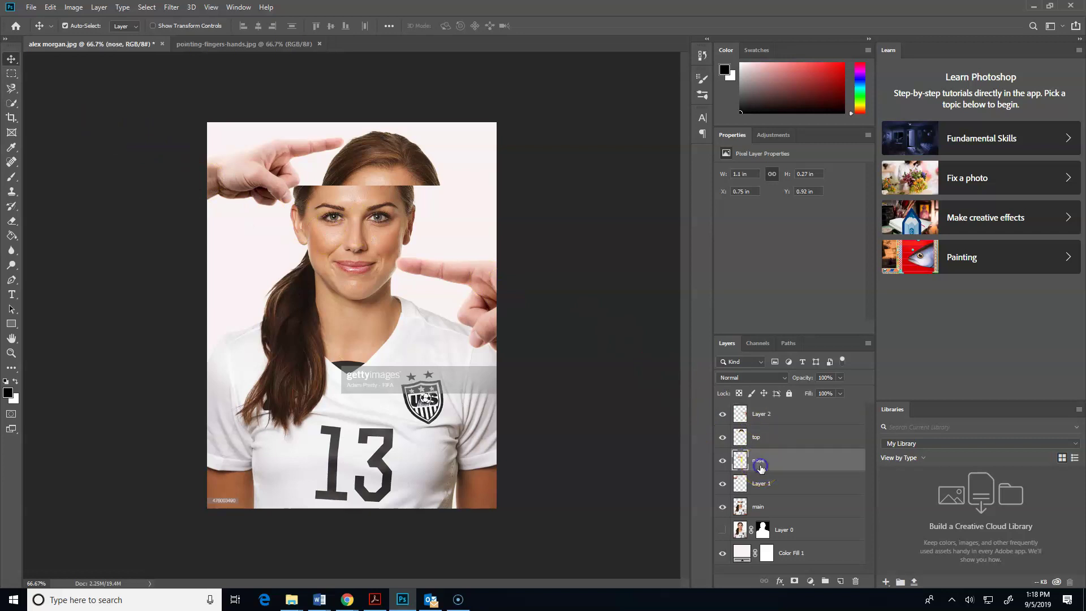
drag(364, 250, 323, 252)
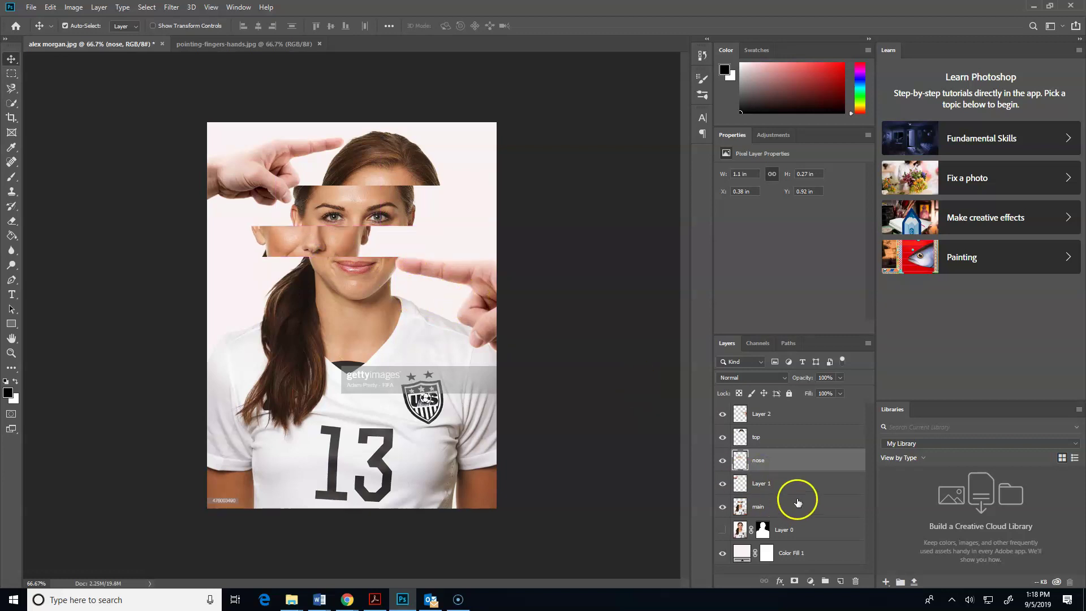
click(773, 422)
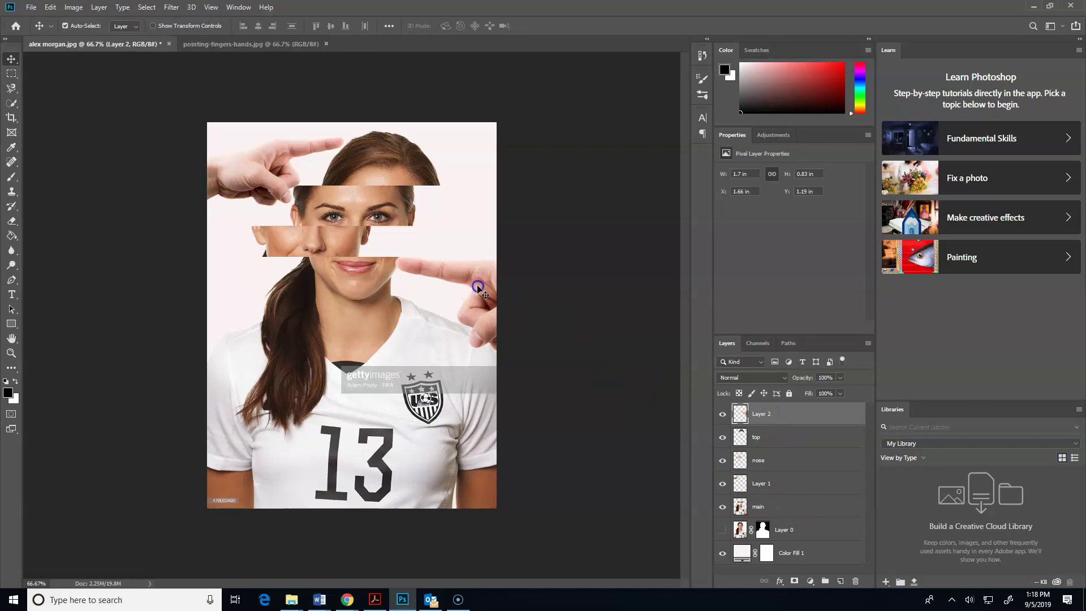
drag(471, 283, 449, 266)
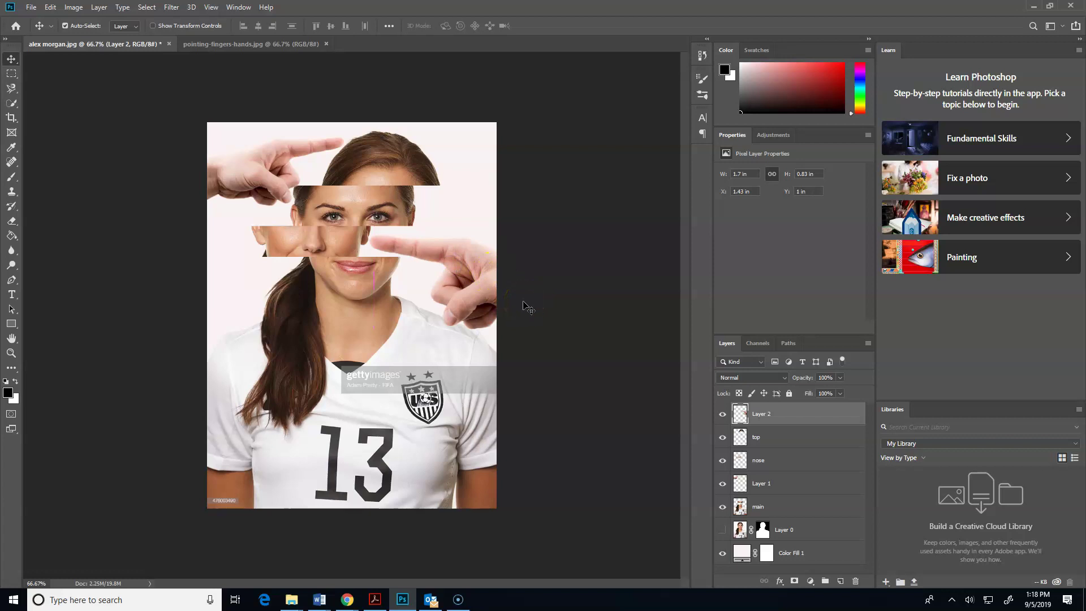
mouse_move(548, 262)
mouse_down()
mouse_move(498, 315)
mouse_move(478, 308)
mouse_move(491, 336)
mouse_move(468, 315)
mouse_move(456, 276)
mouse_move(511, 284)
mouse_move(468, 285)
mouse_up()
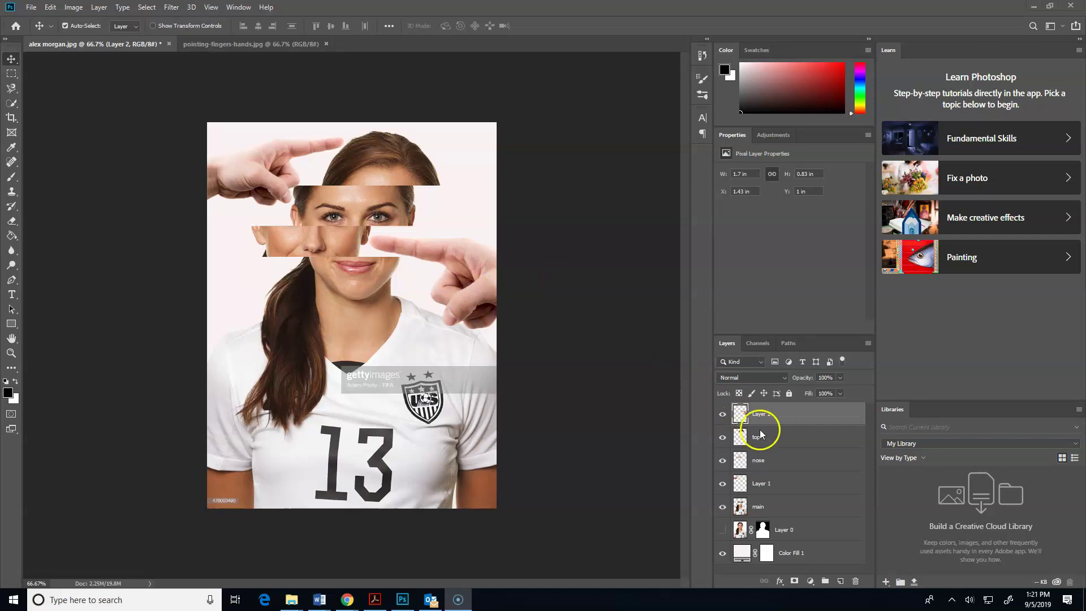
click(775, 432)
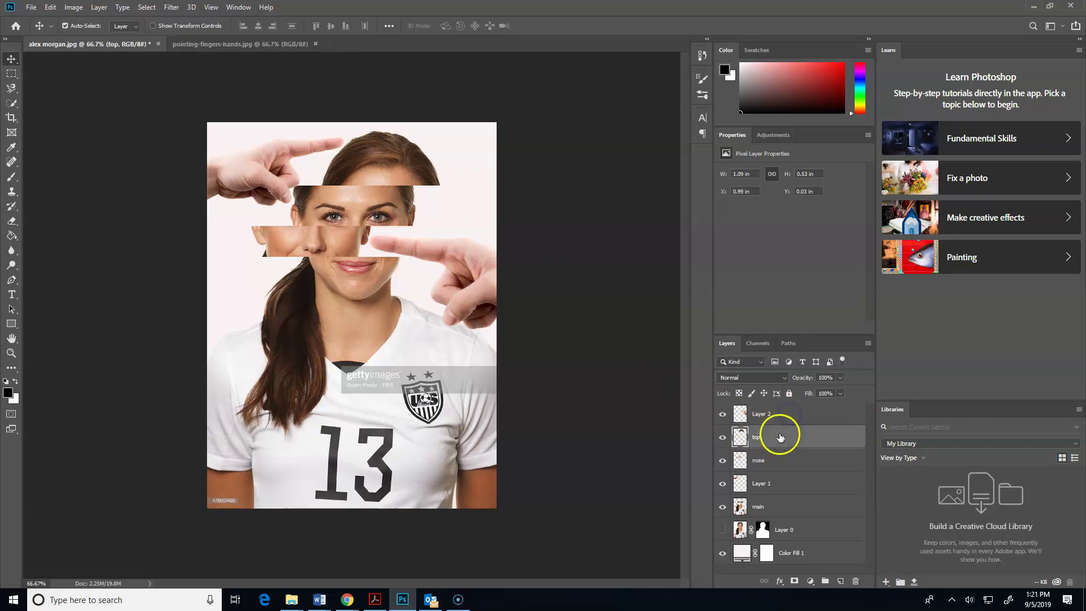
click(780, 417)
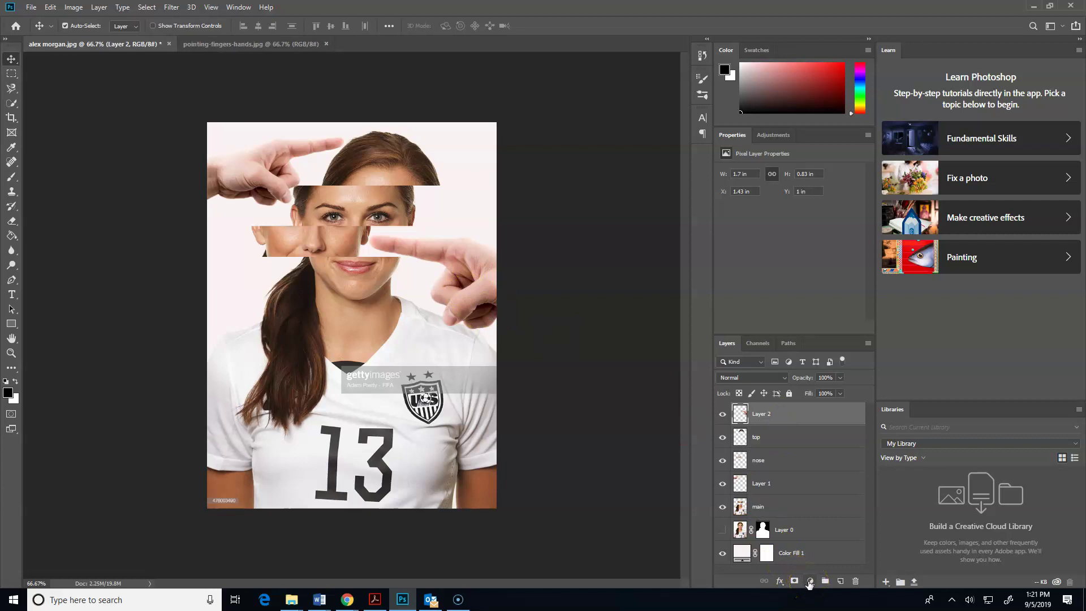
Add a Hue/Saturation layer clipped to Layer 2 with Hue -1, Saturation +27 and Lightness -2
click(810, 582)
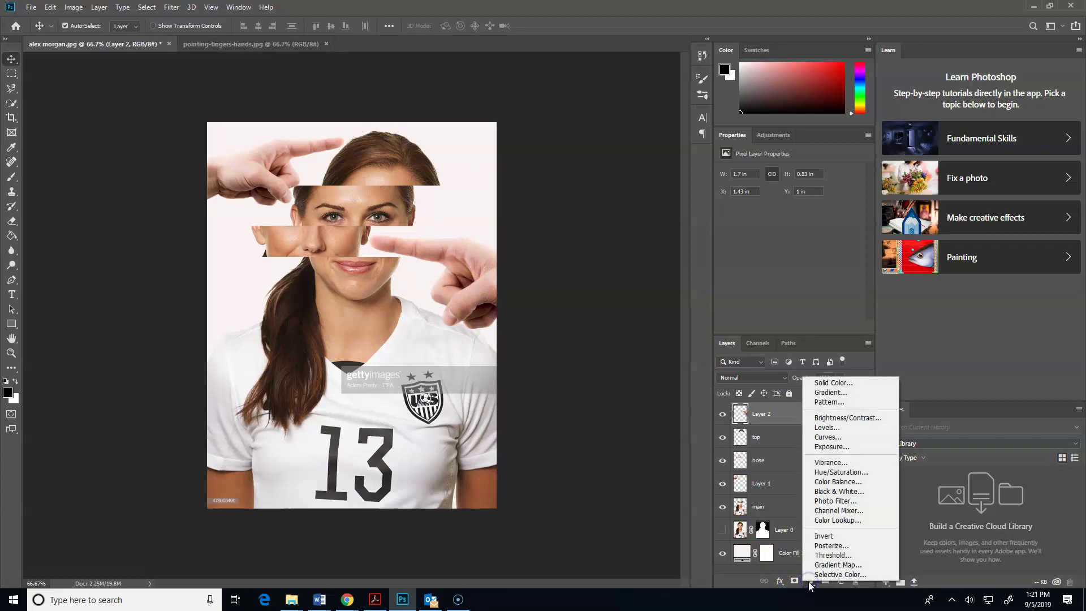
click(841, 472)
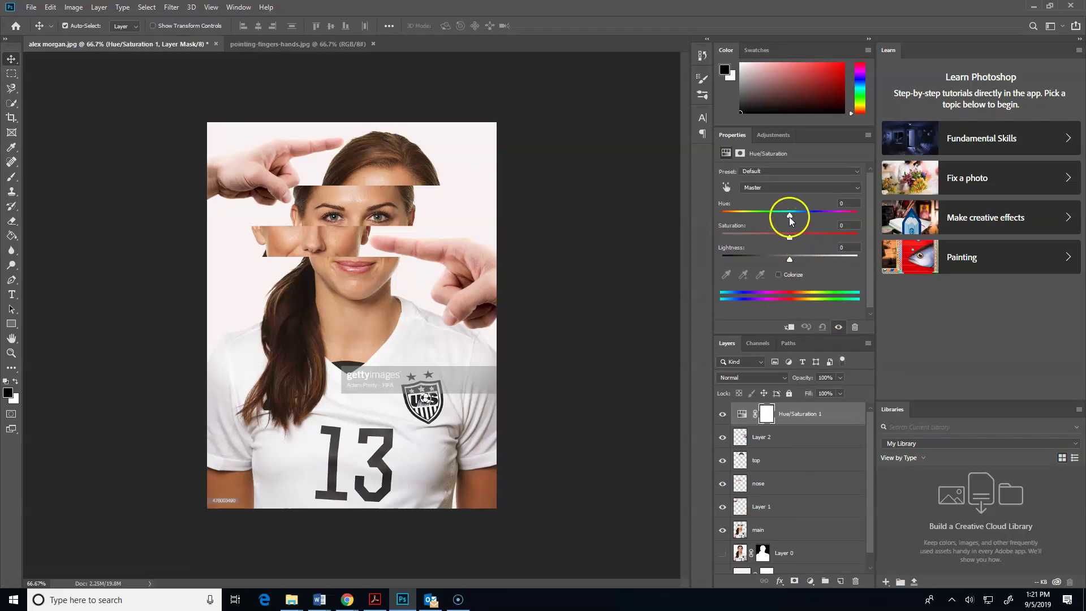
mouse_move(789, 216)
mouse_down()
mouse_move(775, 216)
mouse_move(787, 216)
mouse_up()
click(791, 327)
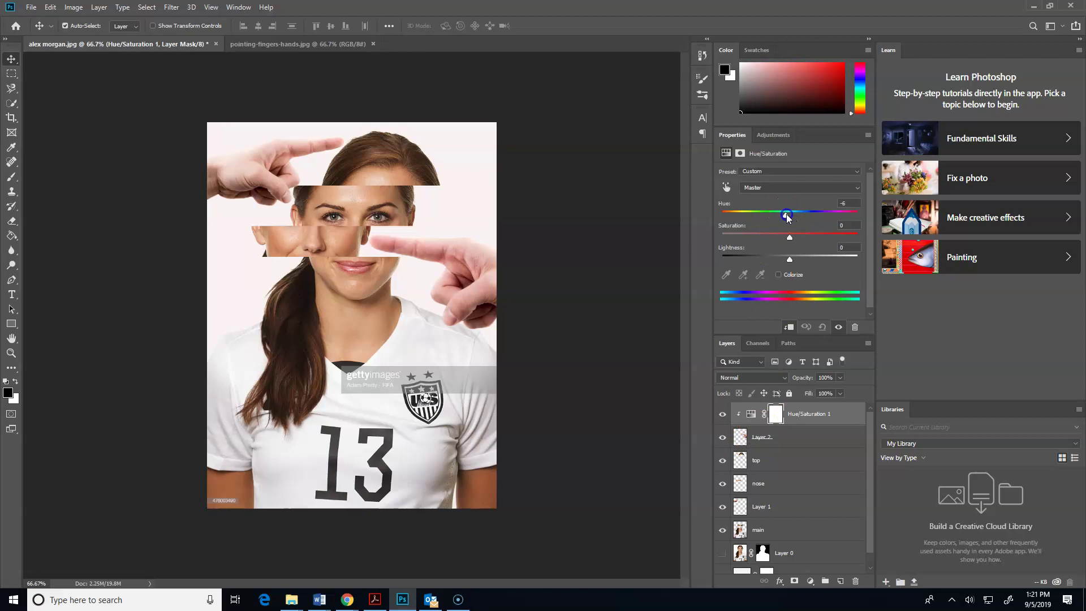
drag(787, 216, 785, 238)
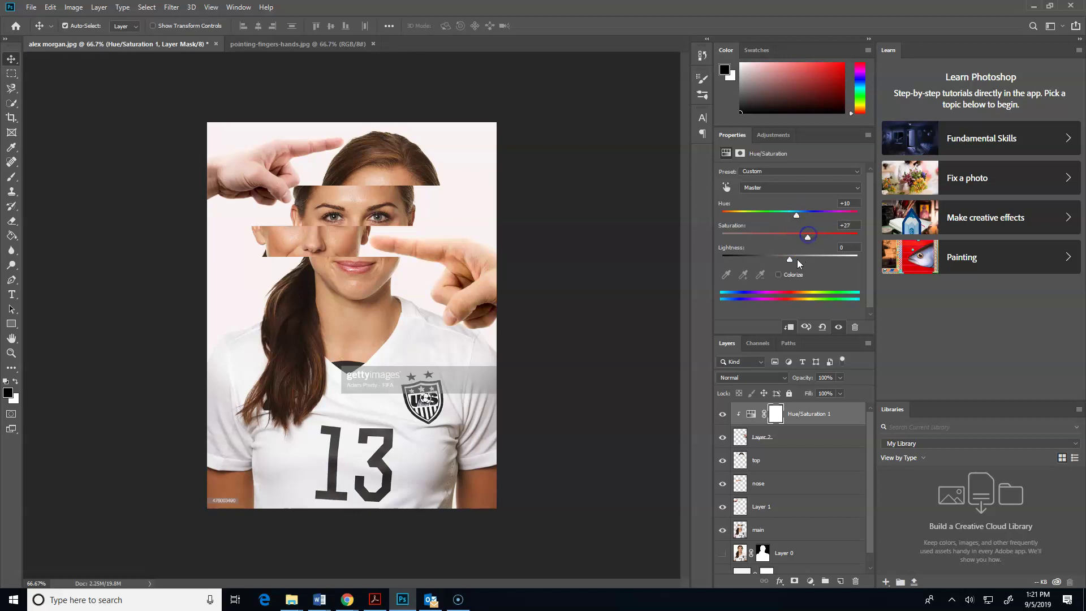
drag(790, 259, 789, 259)
click(796, 218)
drag(789, 216, 789, 218)
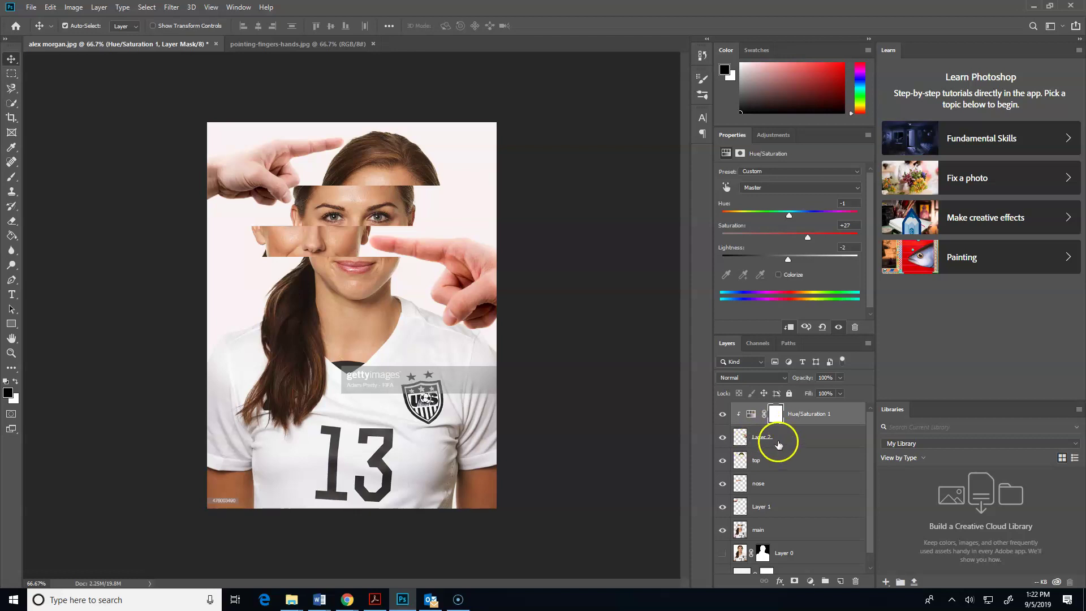
click(799, 446)
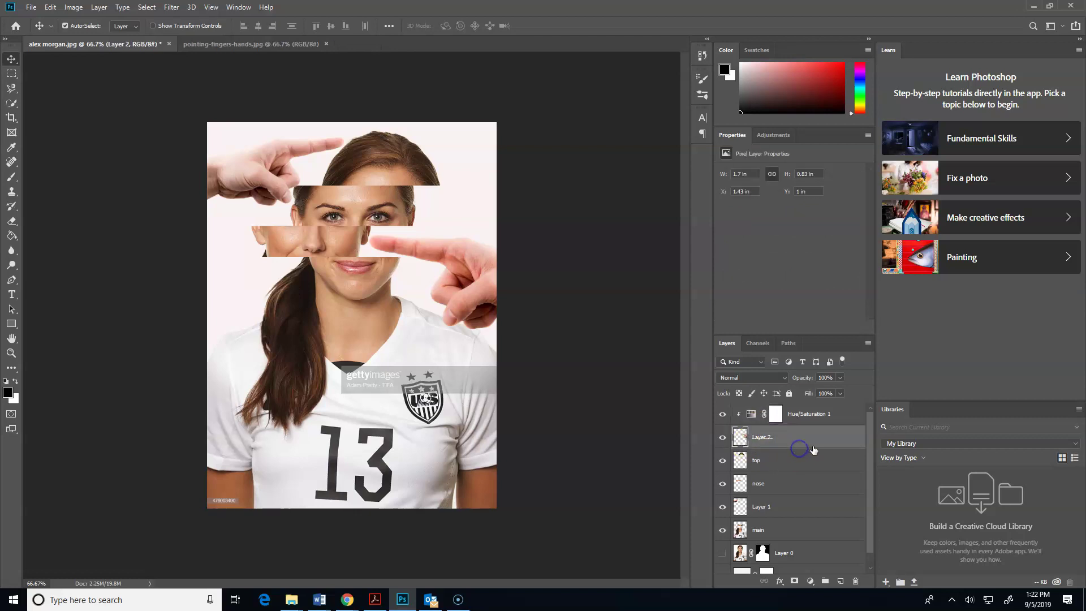
click(845, 417)
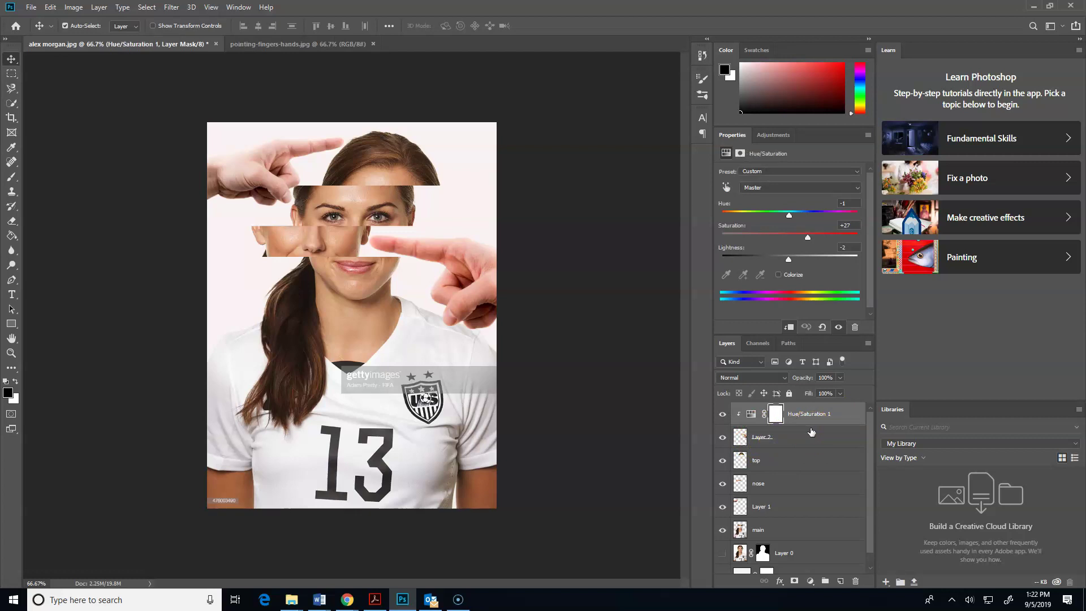
click(845, 434)
click(846, 417)
Stamp all visible layers into a new top layer and rename it 'filter'
key(ctrl+shift+alt+e)
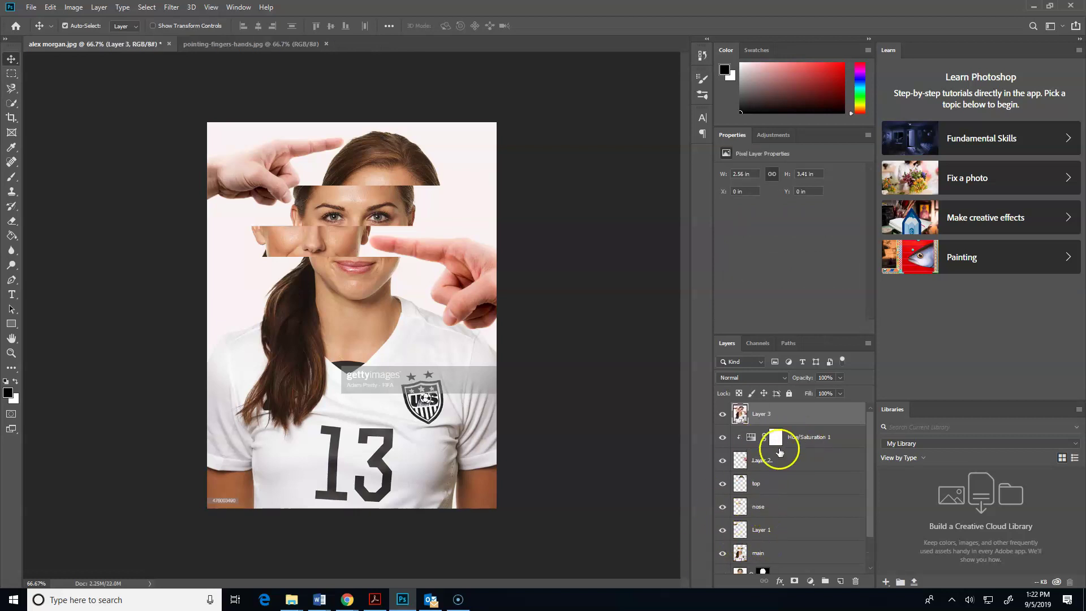
double_click(773, 417)
click(772, 429)
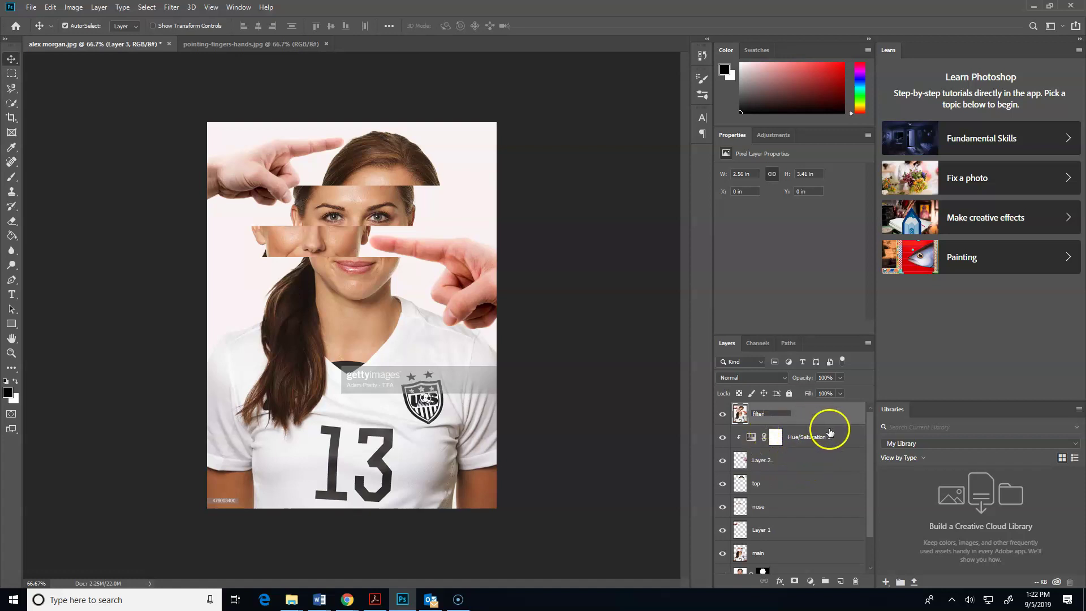
click(179, 8)
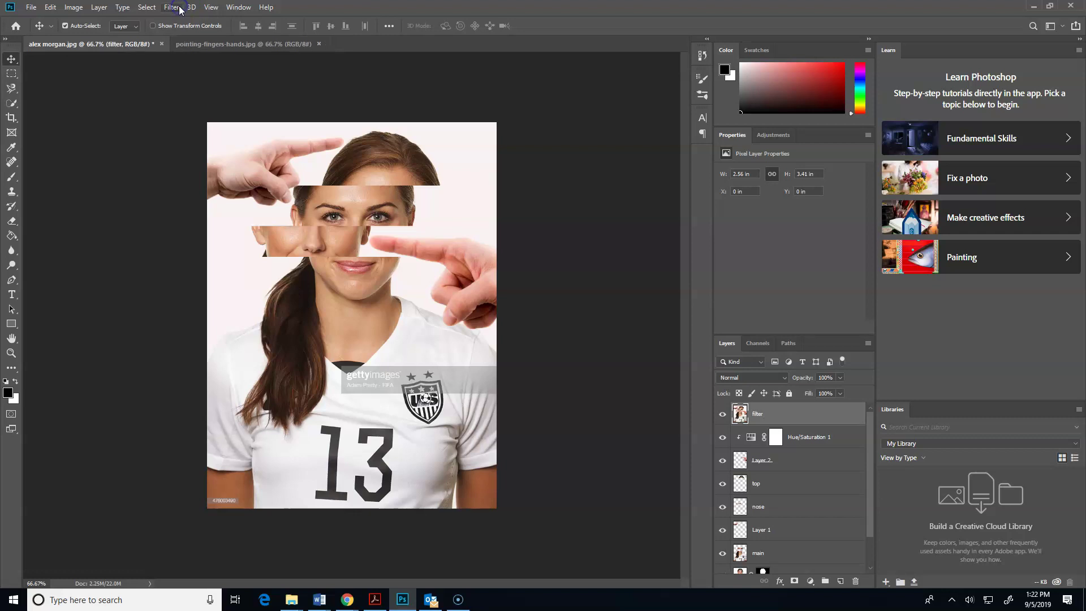
click(179, 8)
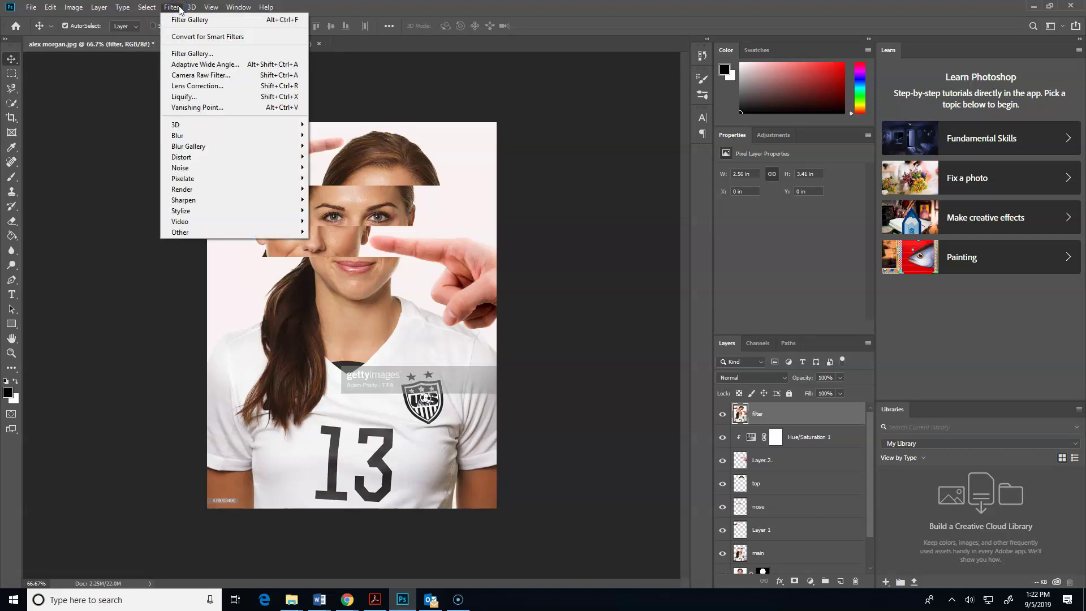
In Filter Gallery, preview Artistic and Texture effects before settling on Patchwork
click(191, 54)
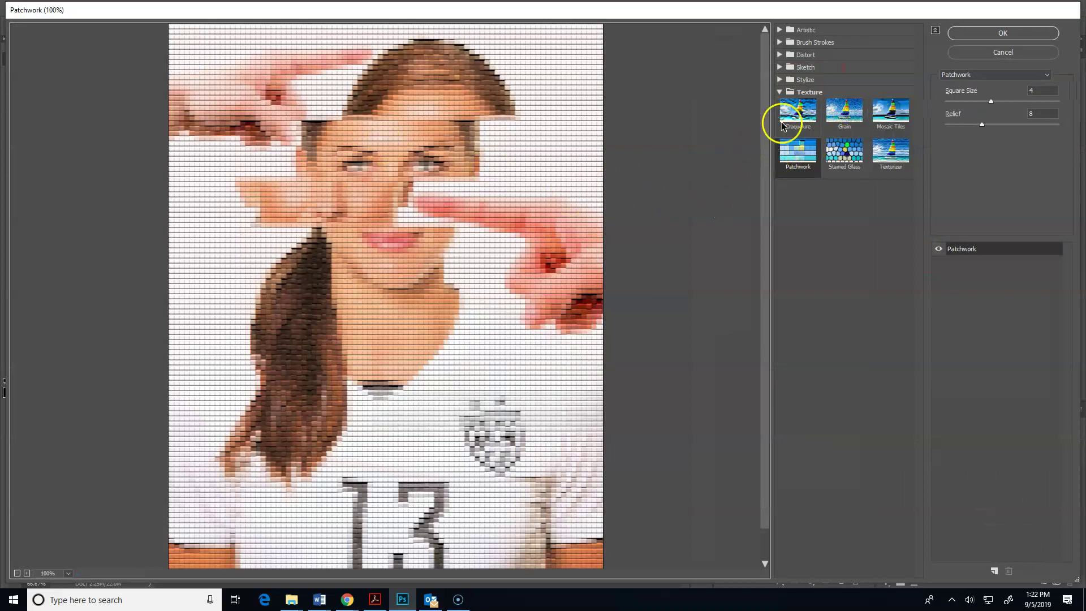
click(783, 93)
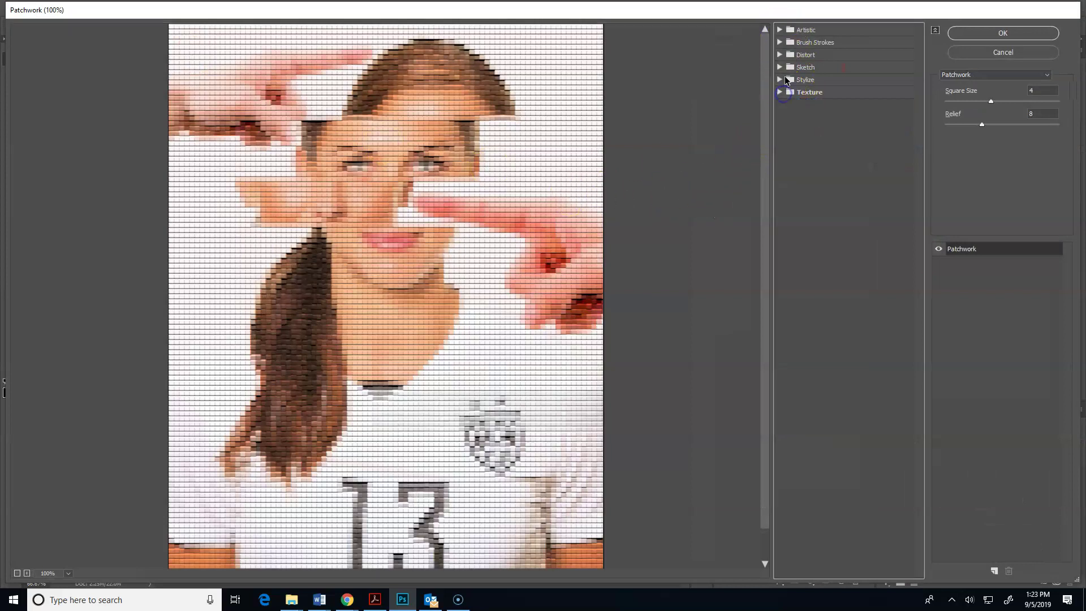
click(781, 31)
click(803, 52)
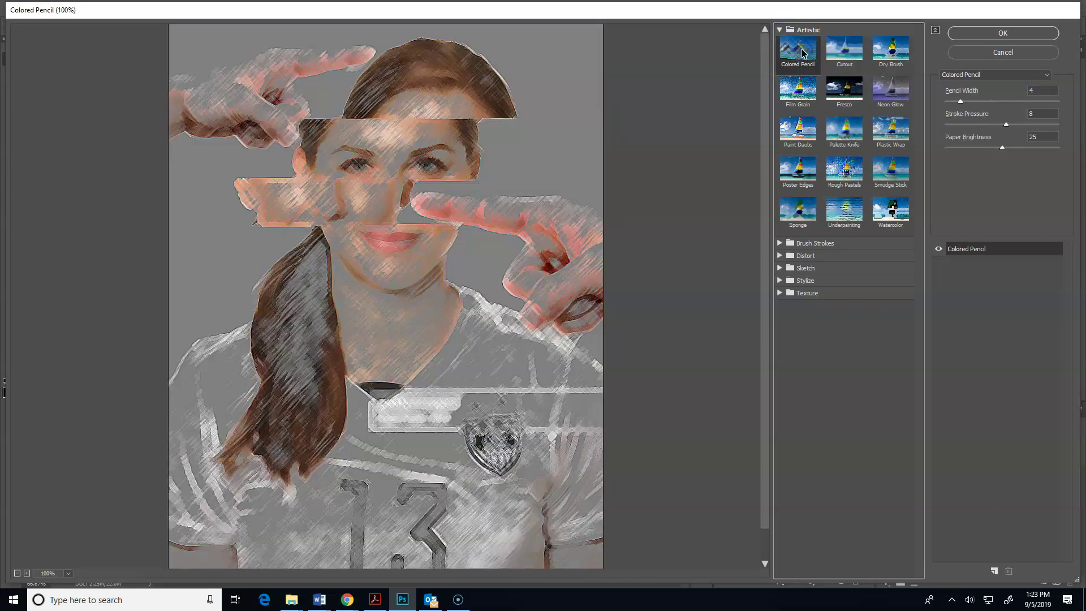
click(842, 88)
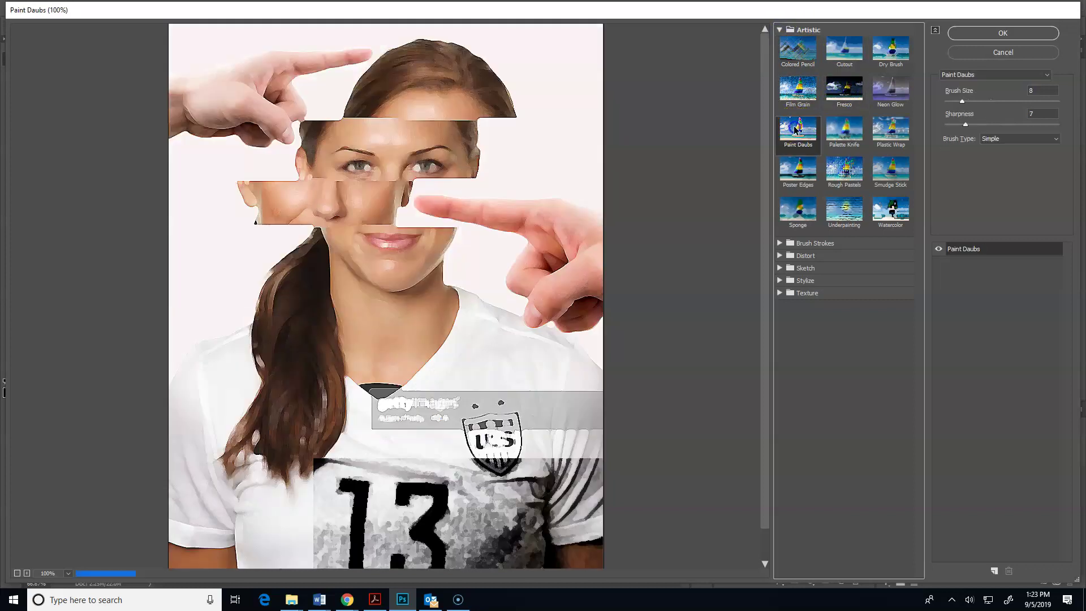
click(798, 169)
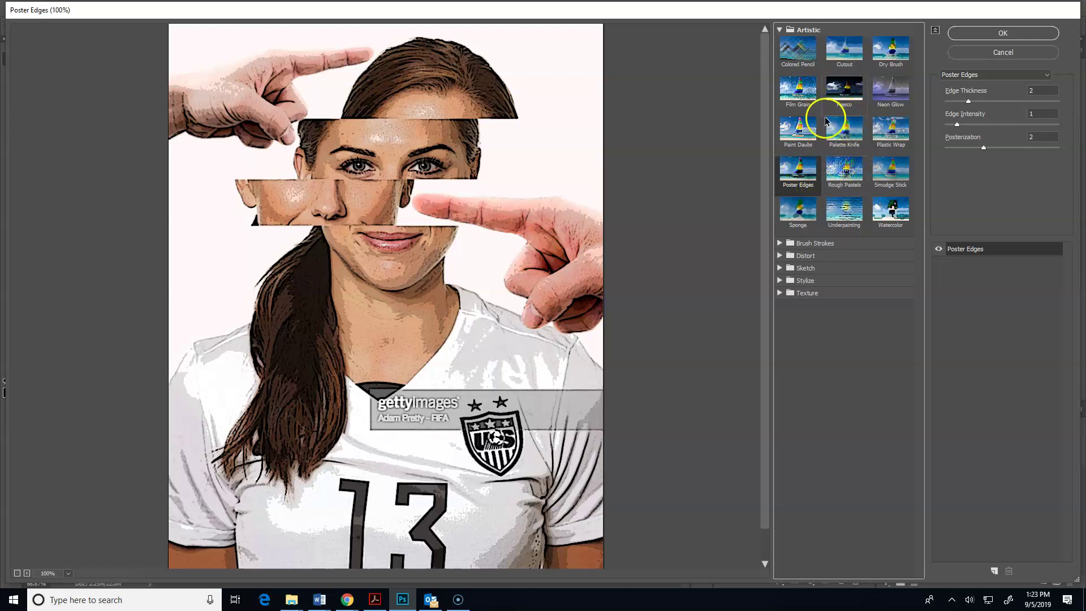
click(781, 29)
click(780, 92)
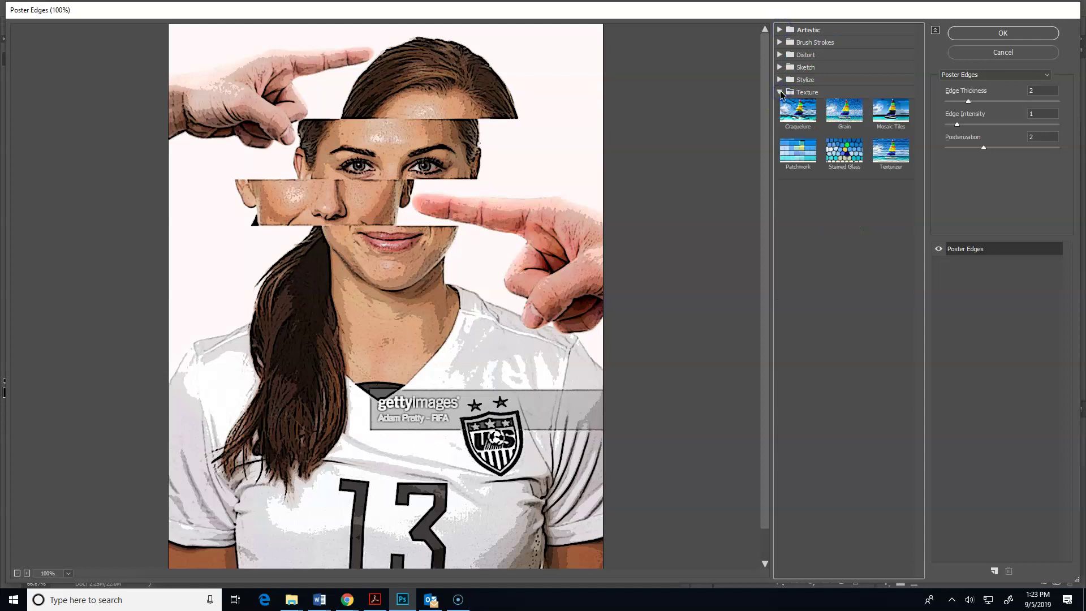
click(879, 148)
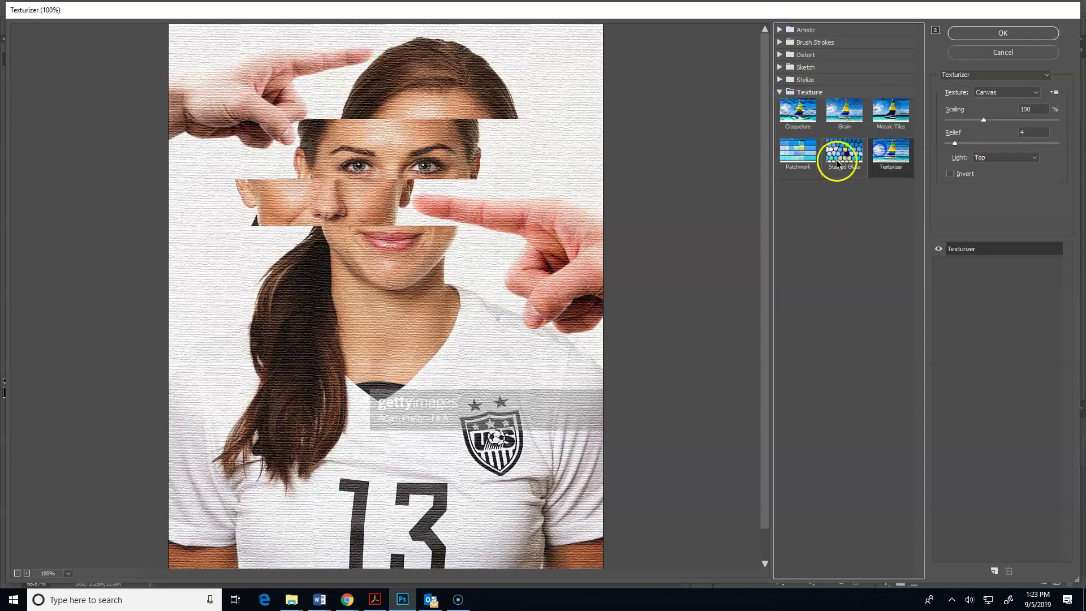
click(799, 159)
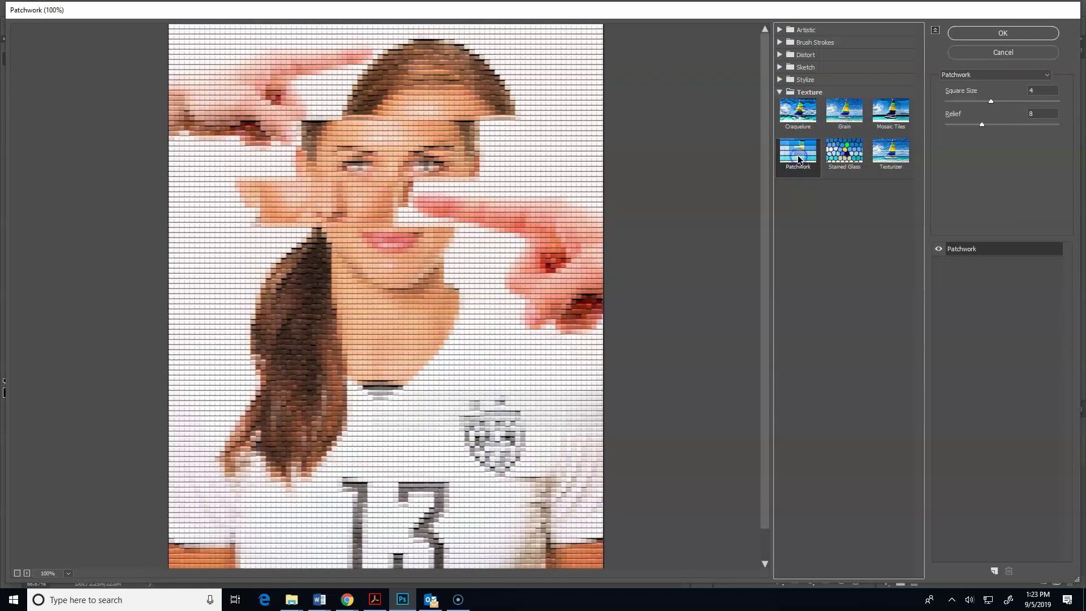
click(891, 152)
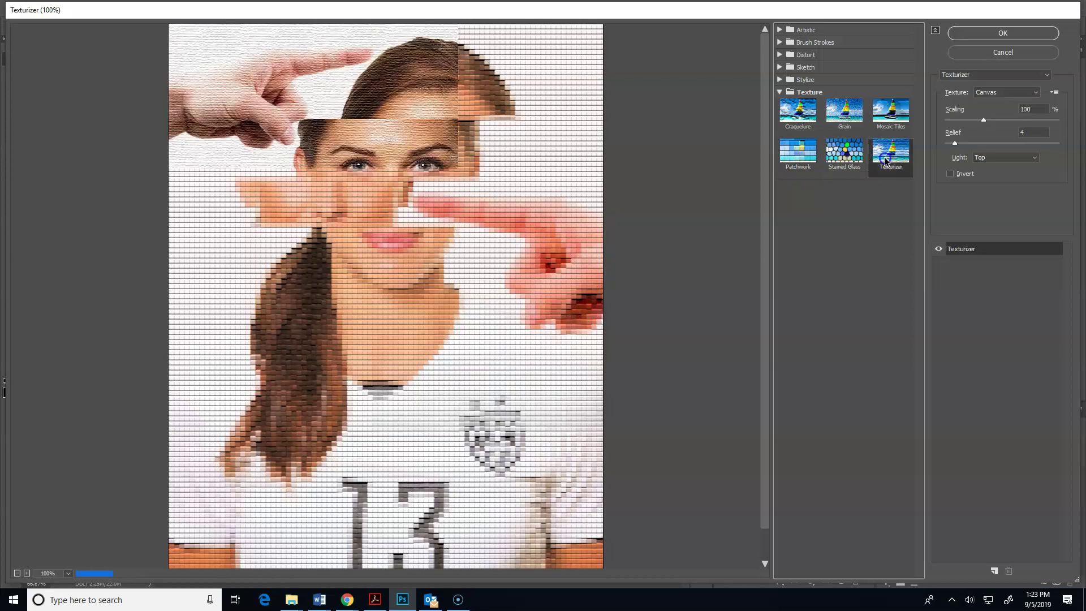
click(790, 157)
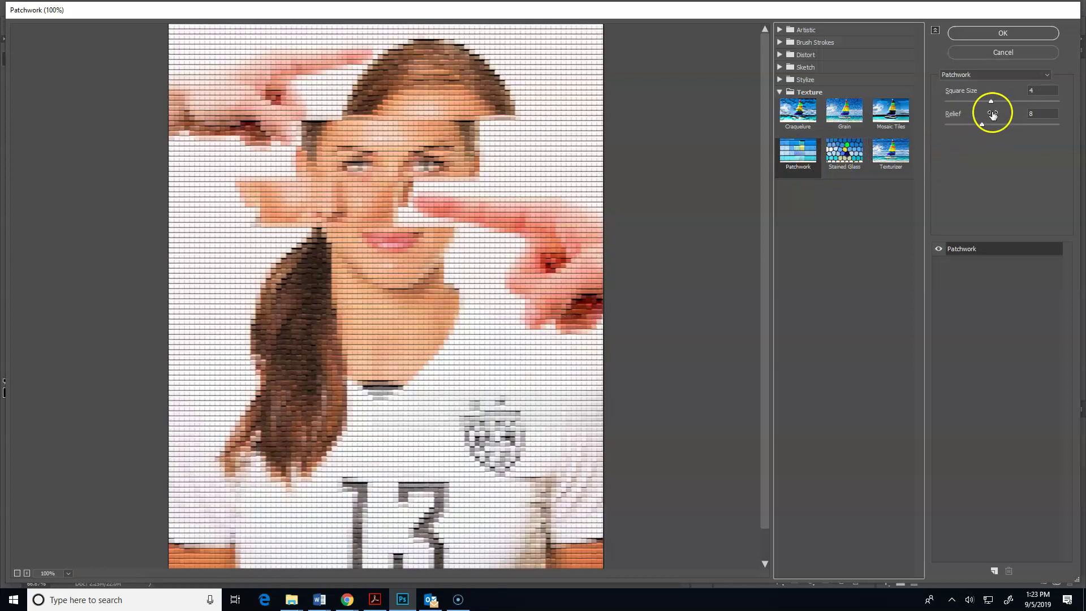
Set Patchwork to Square Size 2 and Relief 5 and apply it
drag(991, 103, 970, 125)
click(983, 126)
click(1007, 33)
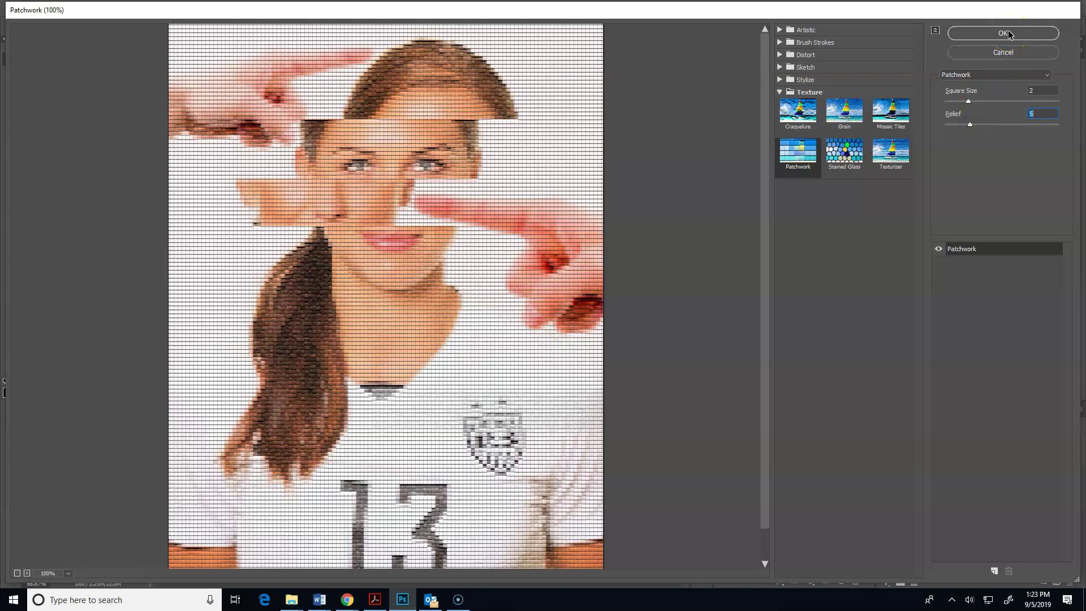
click(1009, 37)
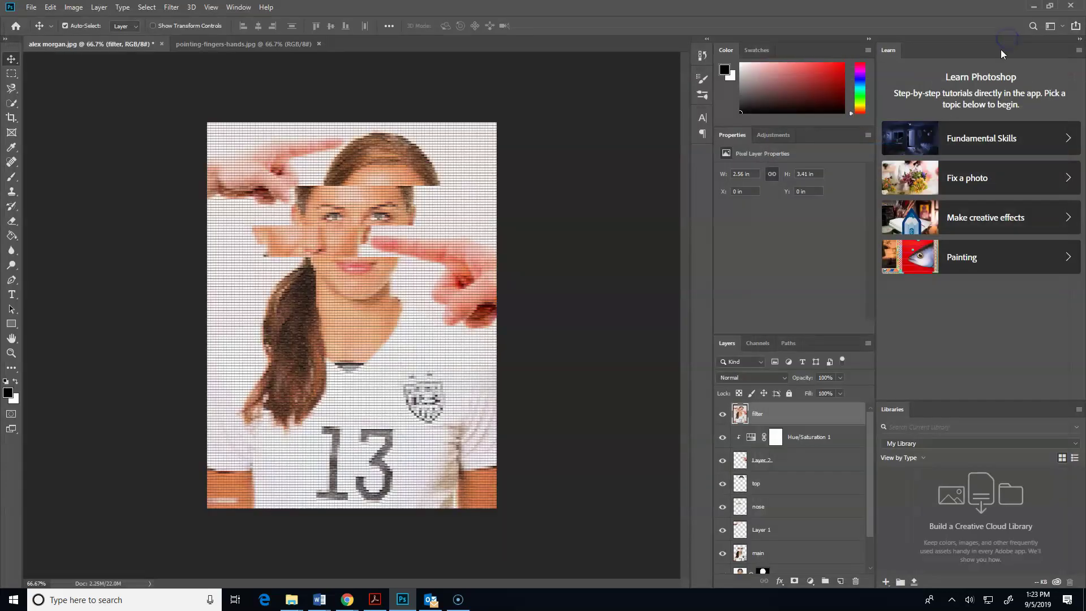
Lower the 'filter' layer opacity to 25% to soften the Patchwork texture
click(839, 378)
drag(841, 392, 803, 397)
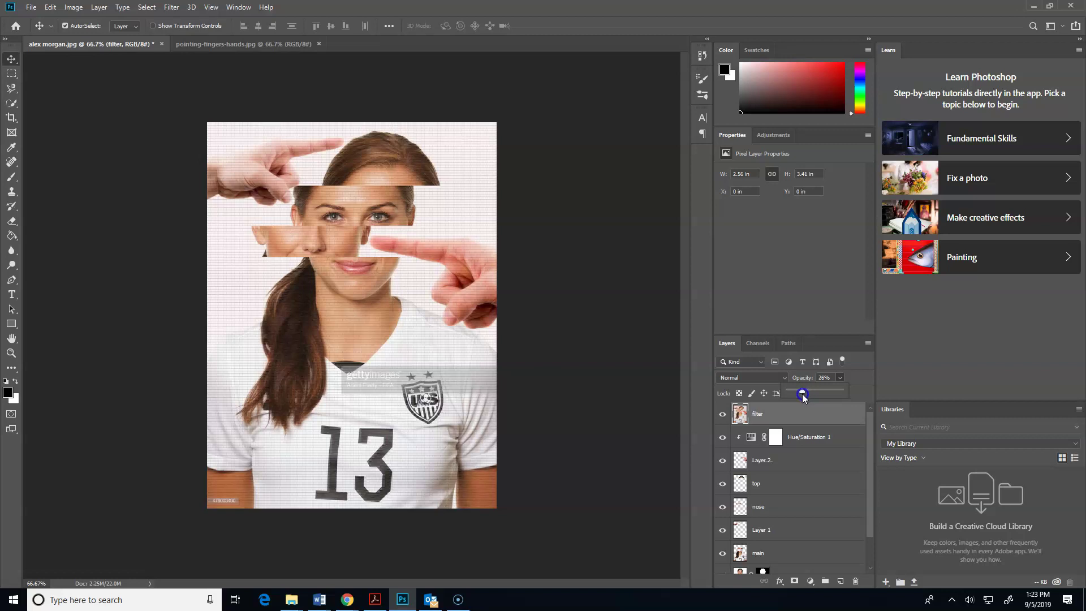
drag(802, 393, 805, 394)
click(812, 581)
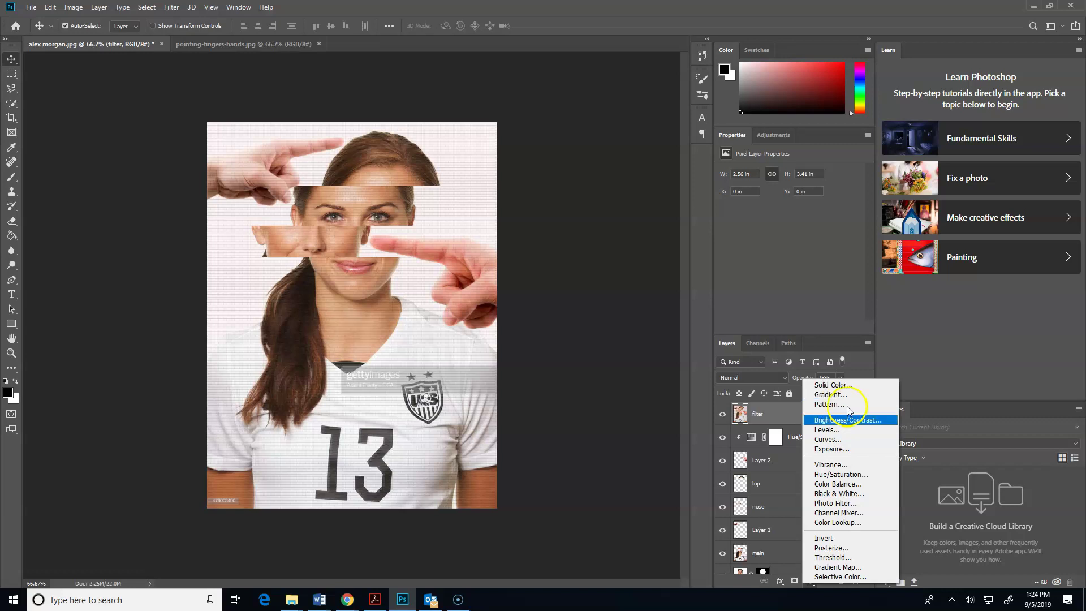
Add a Gradient Map layer with a purple-to-orange preset at about 21% opacity
click(844, 570)
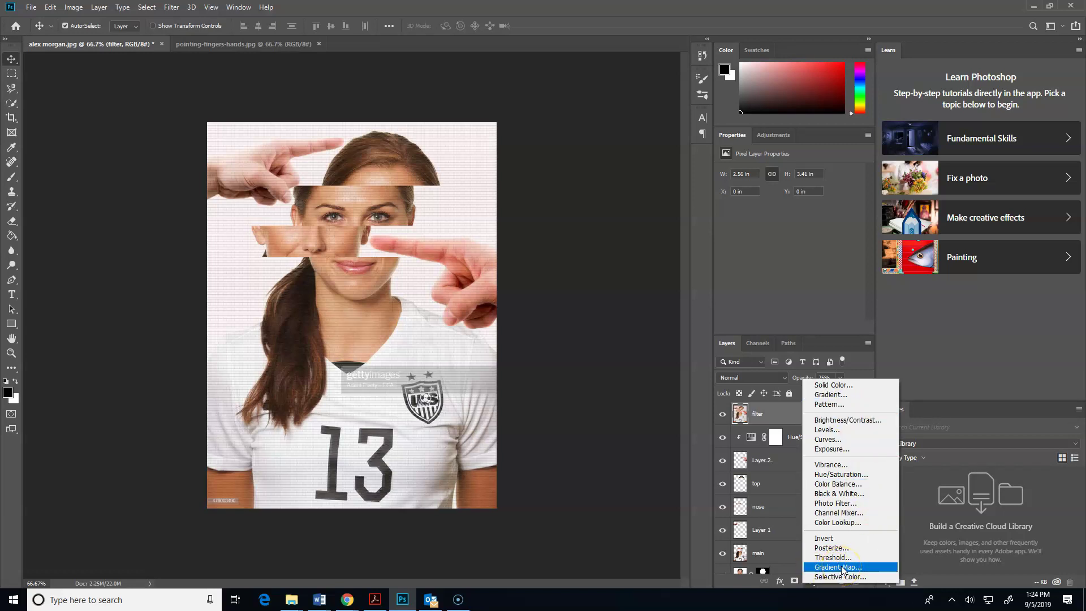
click(843, 568)
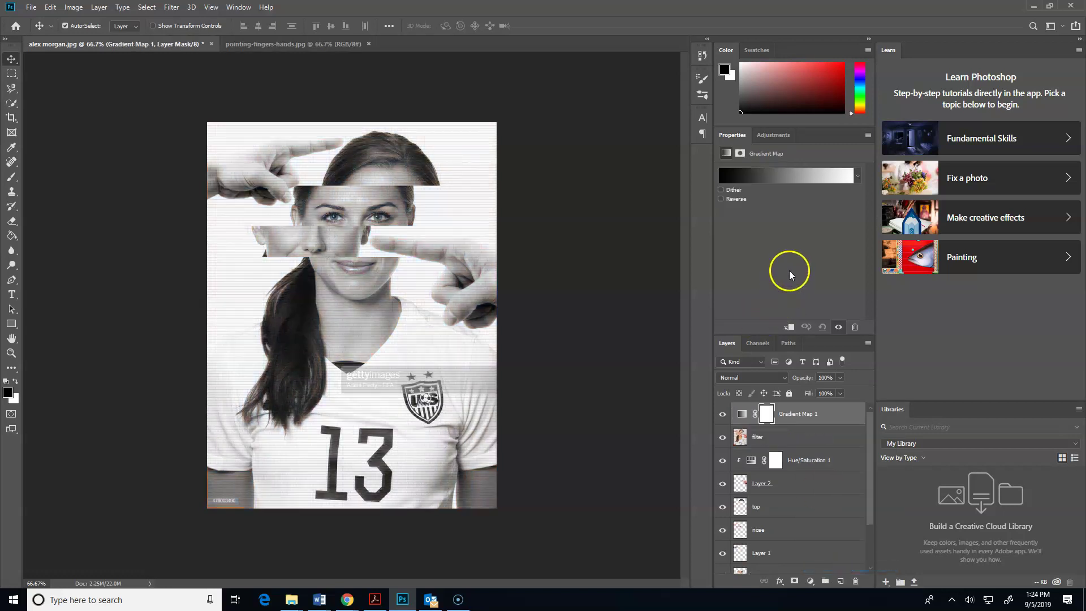
click(857, 178)
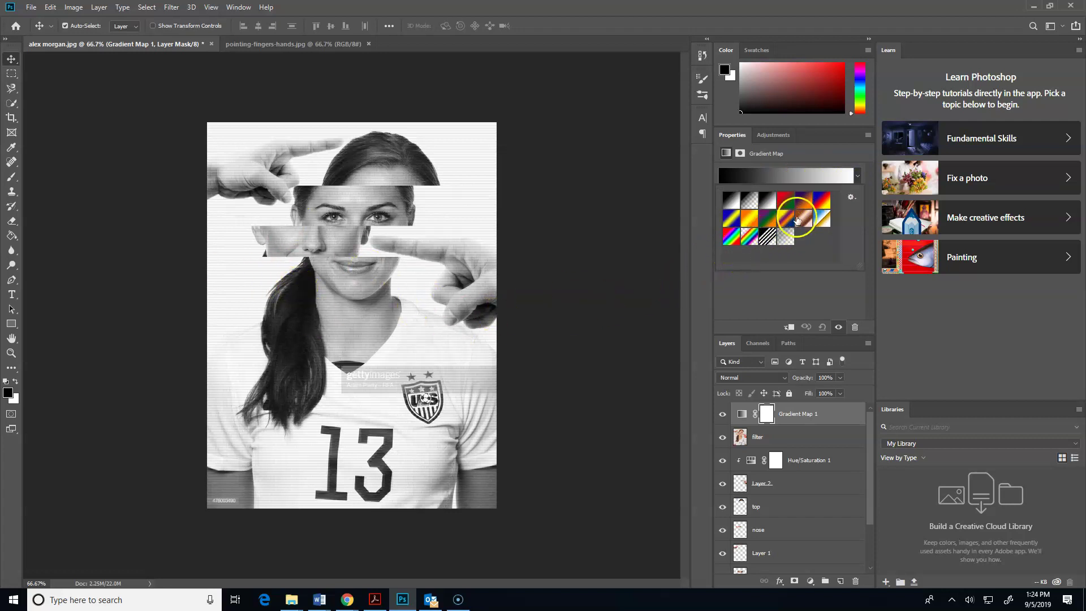
click(804, 201)
click(825, 350)
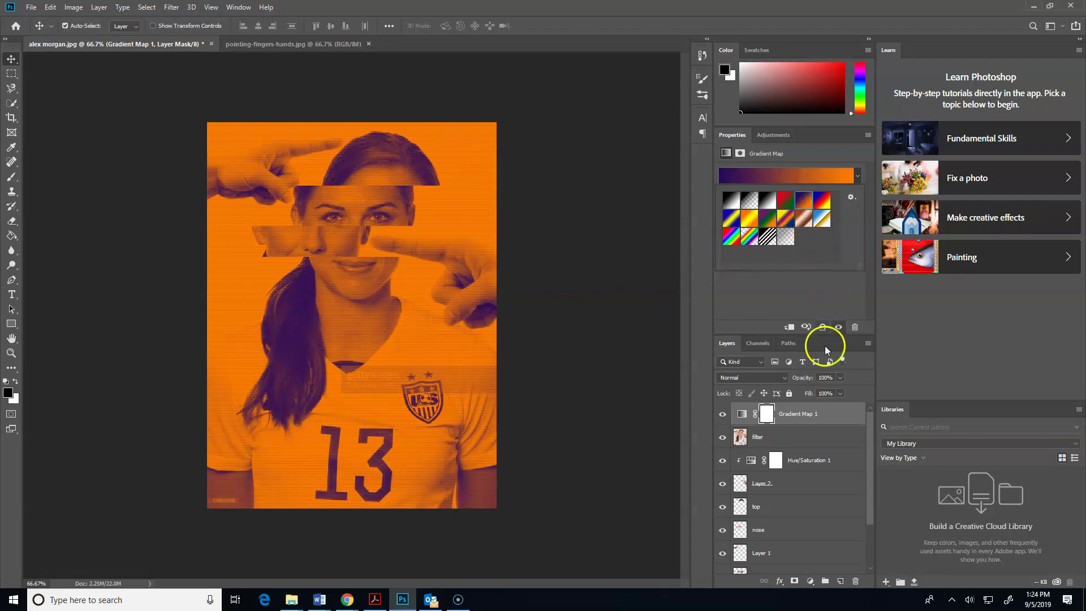
click(839, 378)
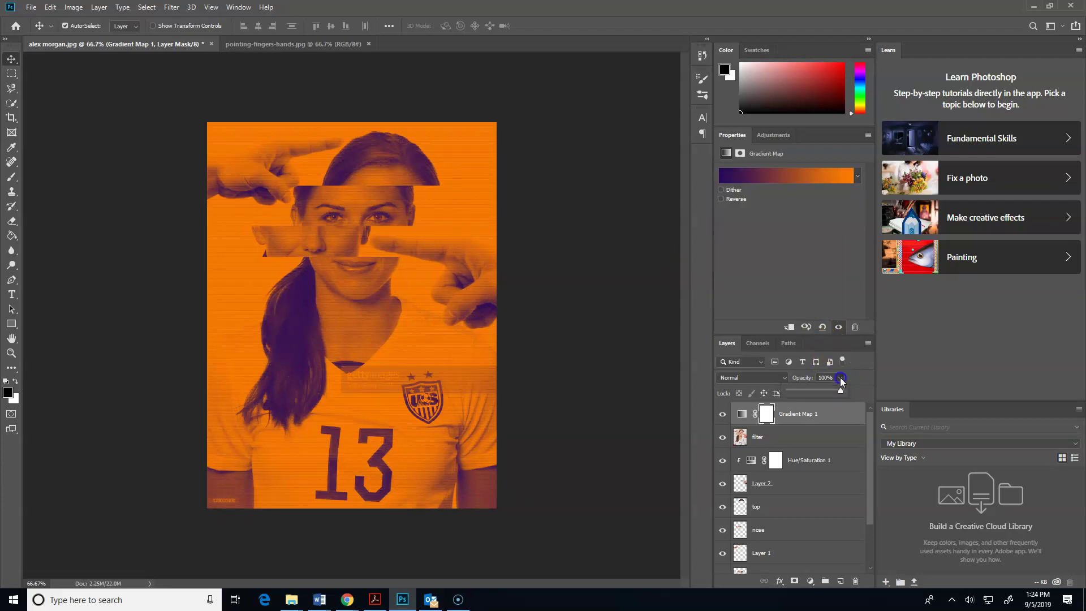
drag(842, 390, 800, 396)
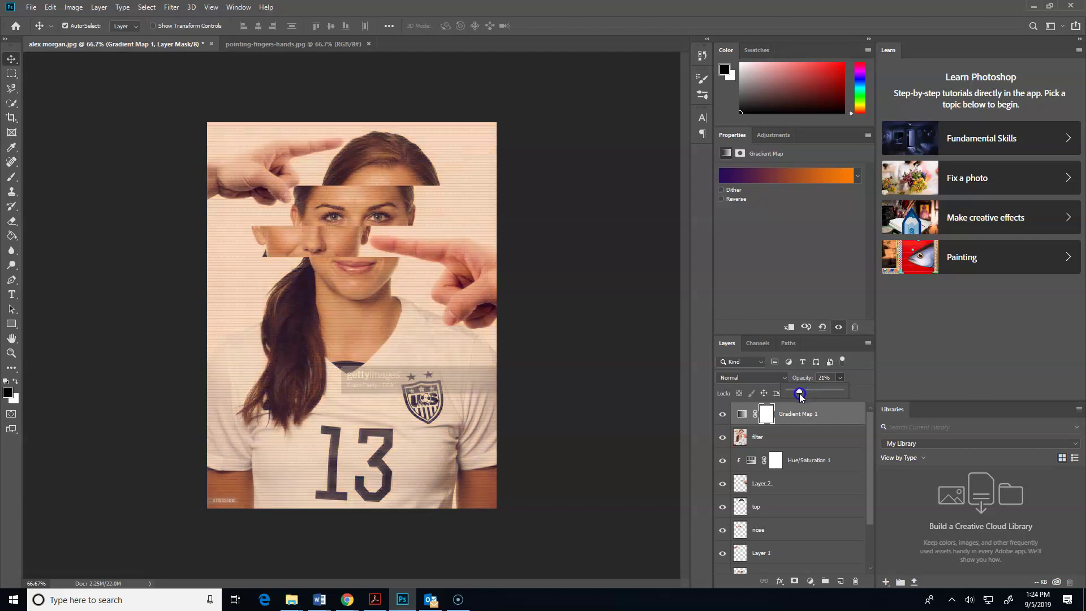
Try several gradient presets, then use red-to-green at 23% opacity
click(857, 177)
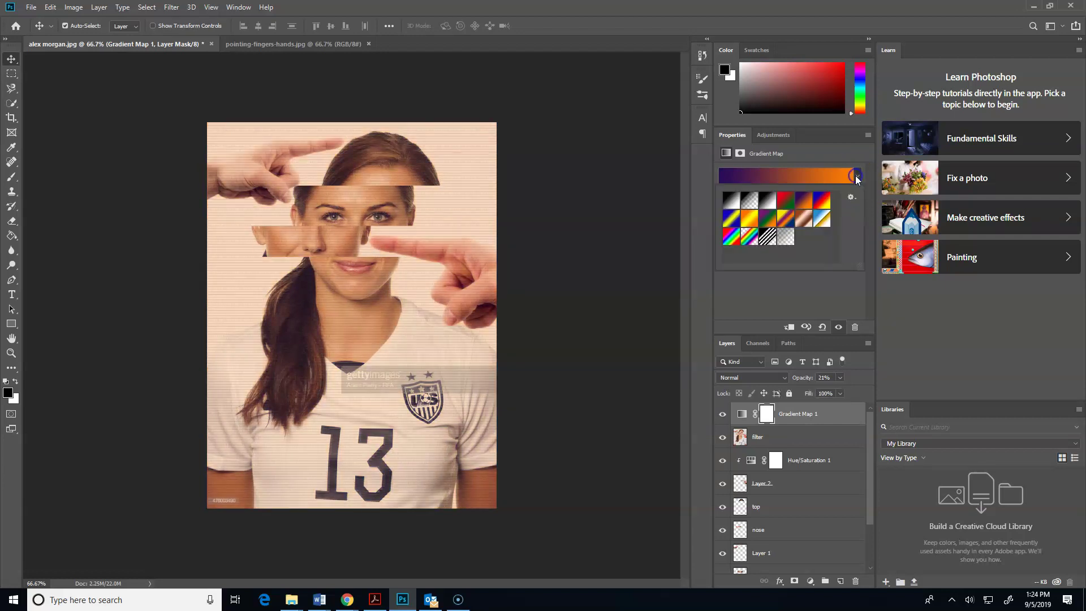
click(733, 240)
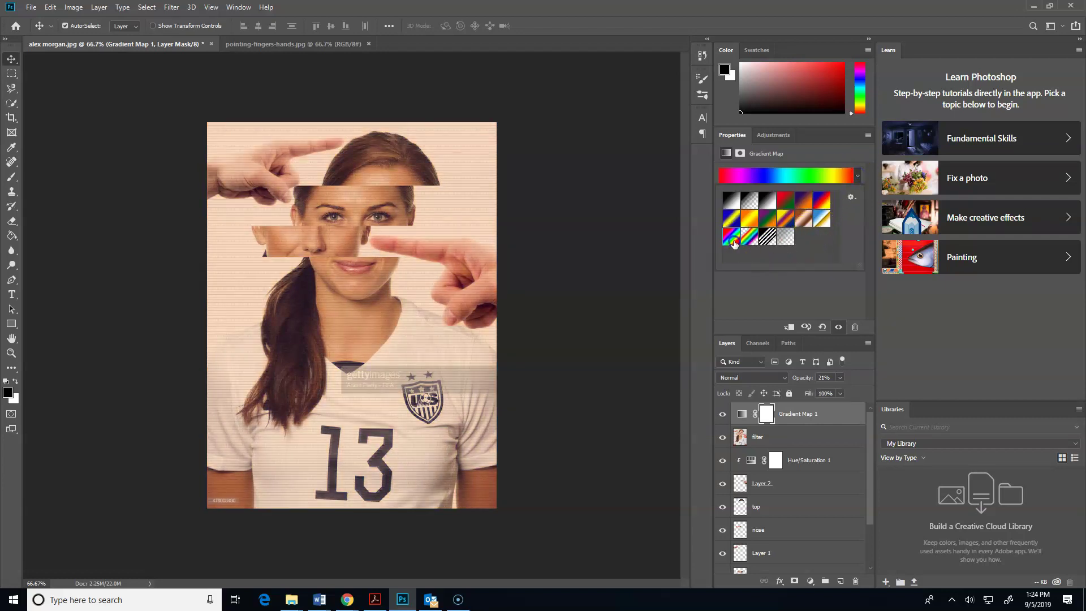
click(747, 242)
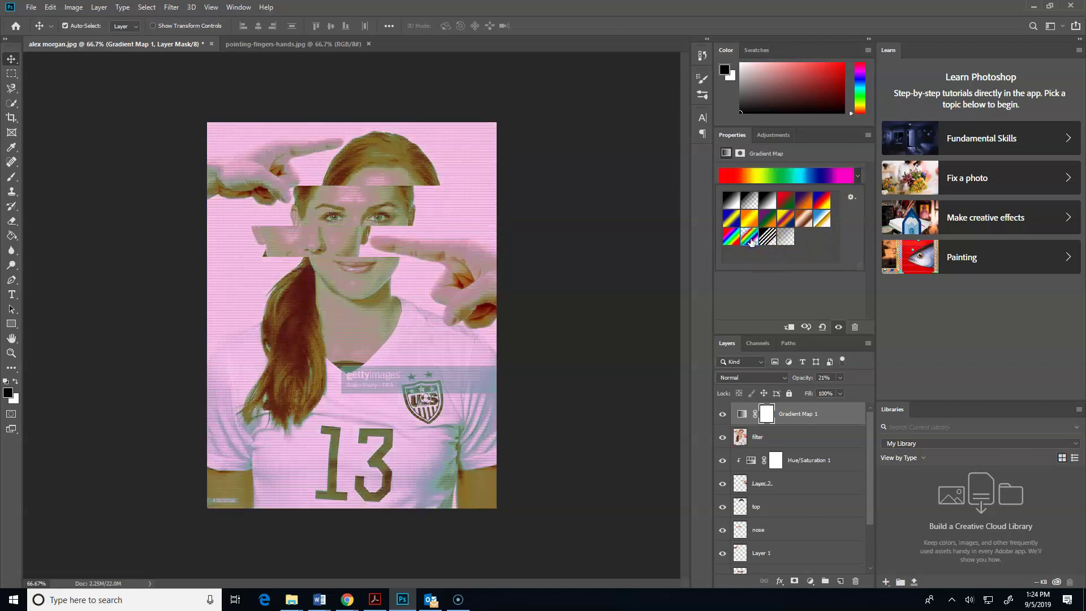
click(726, 214)
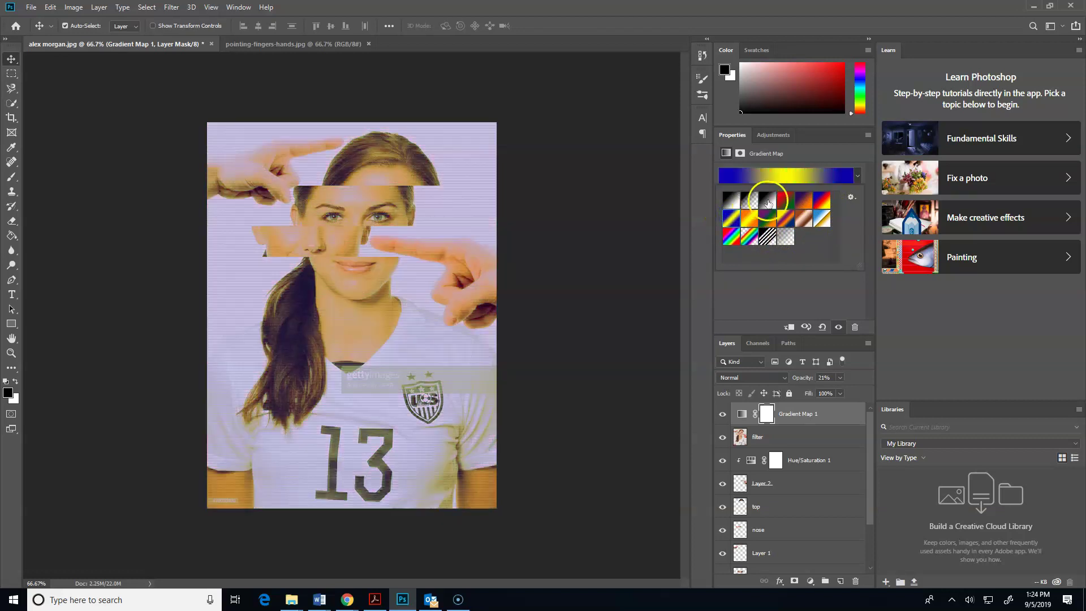
click(767, 199)
click(787, 205)
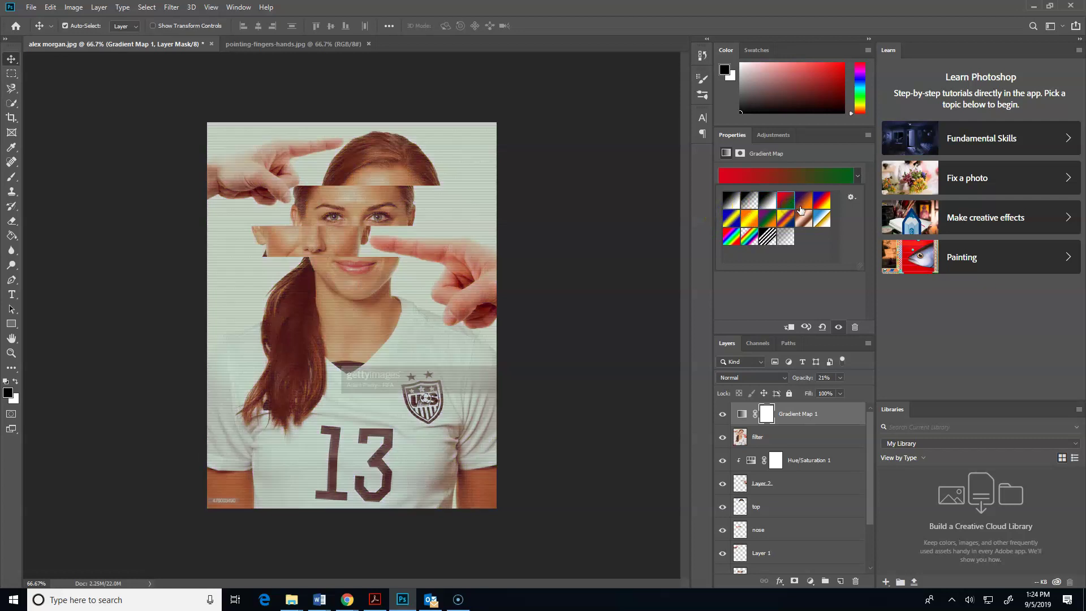
click(840, 378)
mouse_move(840, 378)
mouse_down()
mouse_move(829, 393)
mouse_move(867, 390)
mouse_move(827, 393)
mouse_up()
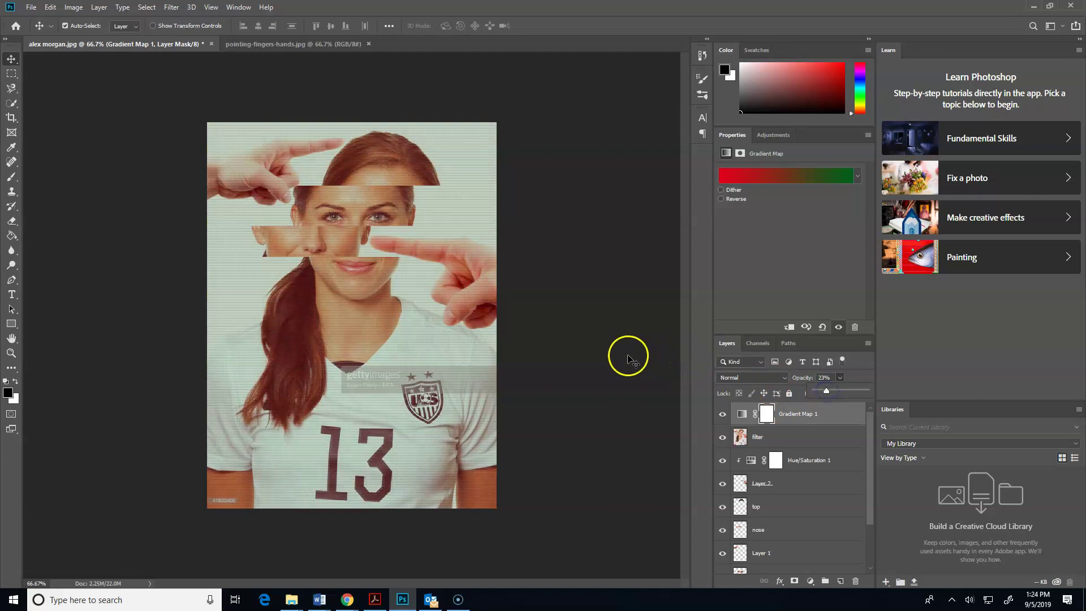